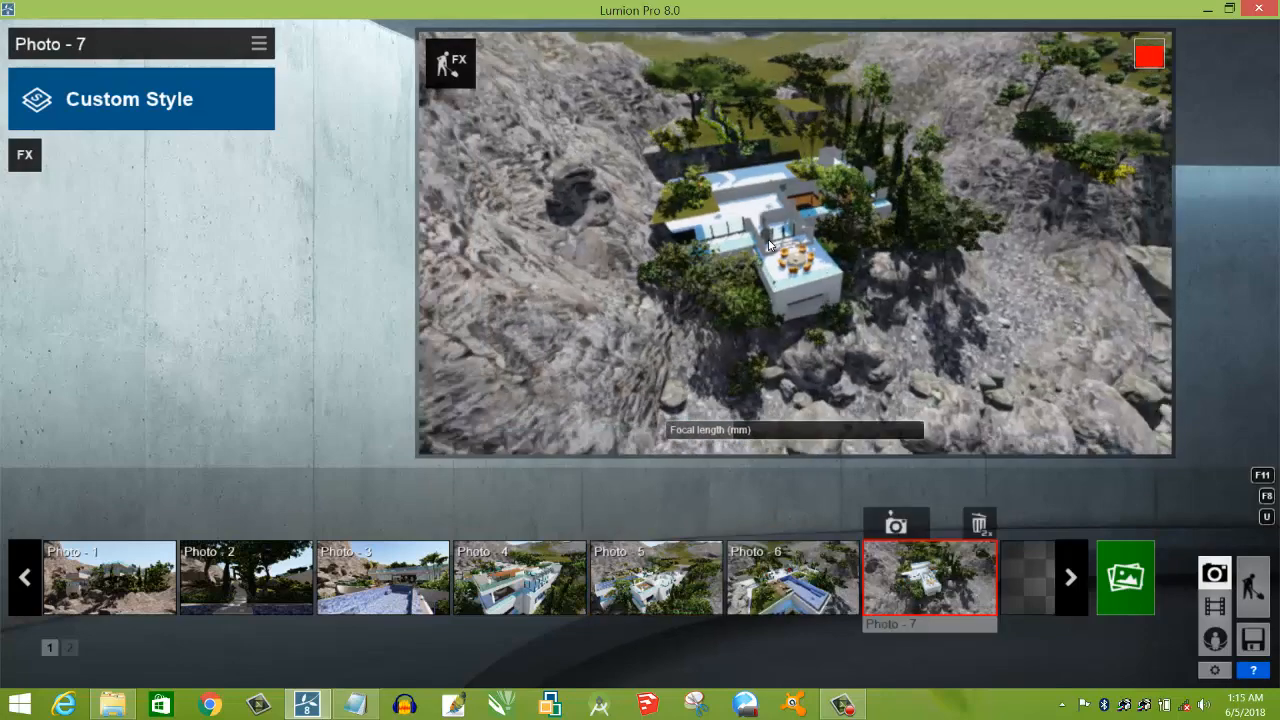
{"action": "scroll", "coordinate": [769, 245], "scroll_direction": "down", "scroll_amount": 1}
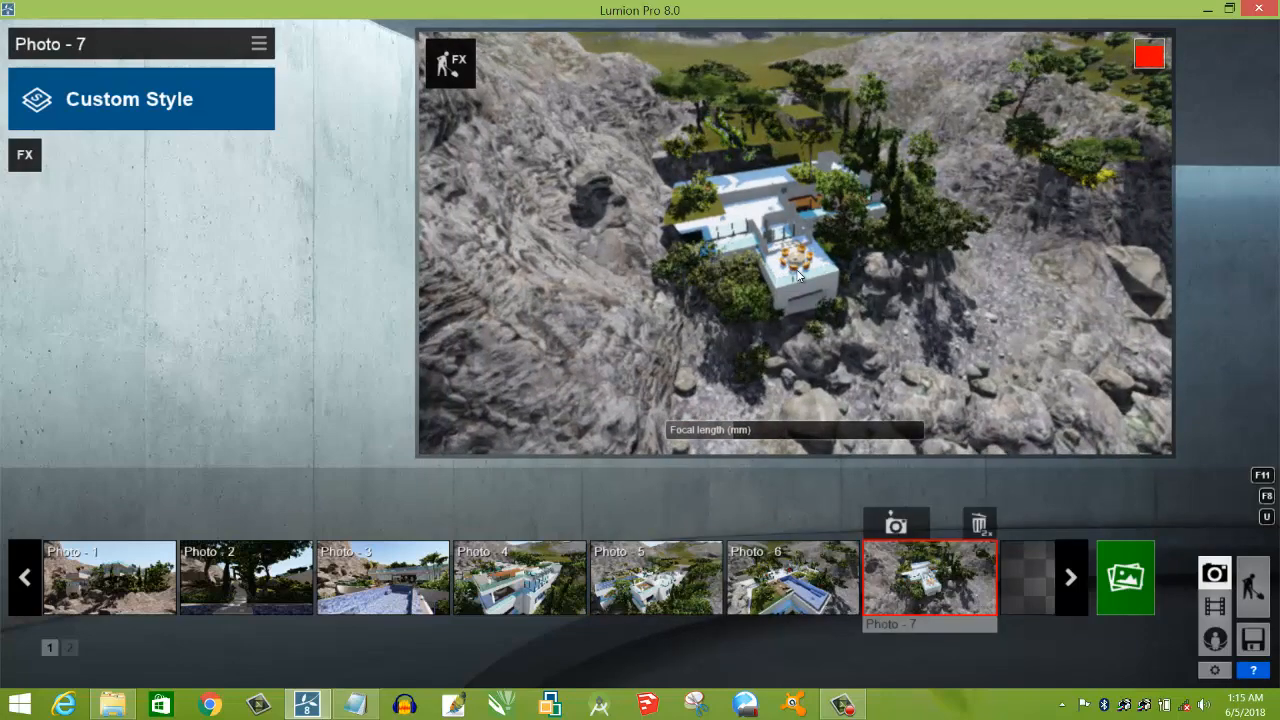
{"action": "scroll", "coordinate": [800, 277], "scroll_direction": "up", "scroll_amount": 3}
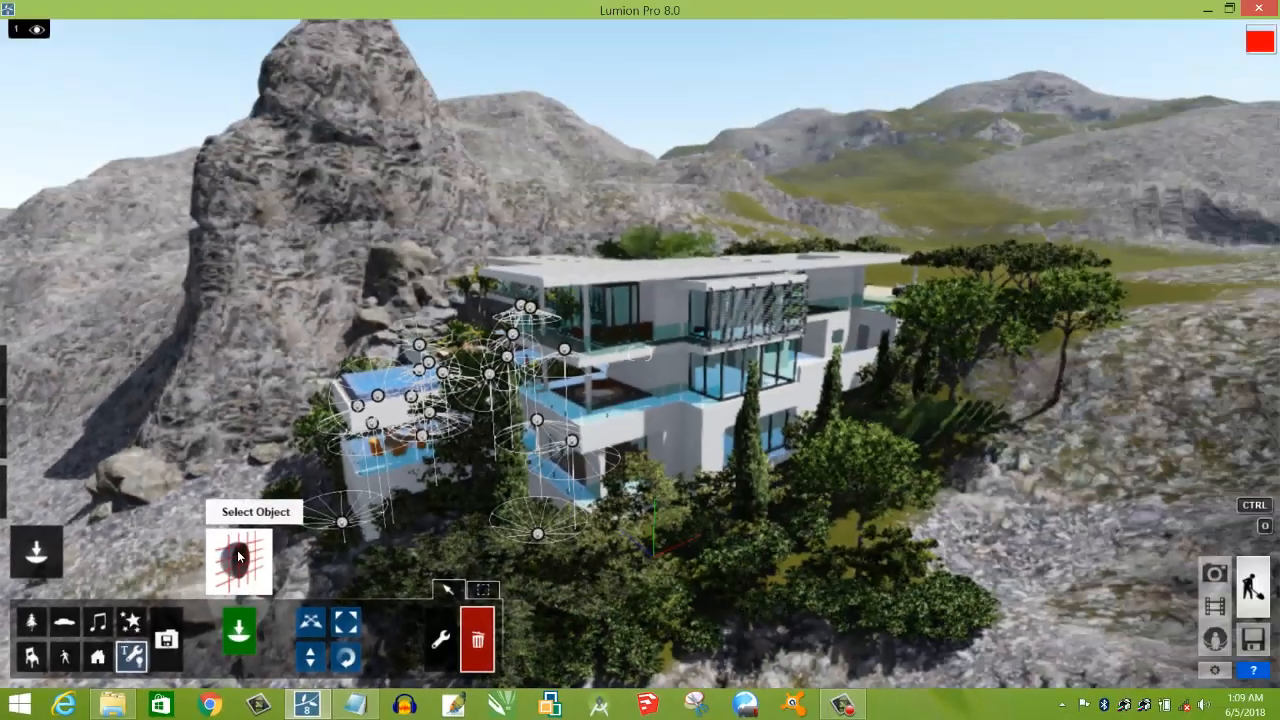
Step: Choose the Clip plane object from the utilities library and place it on the villa's roof
{"action": "left_click", "coordinate": [238, 557]}
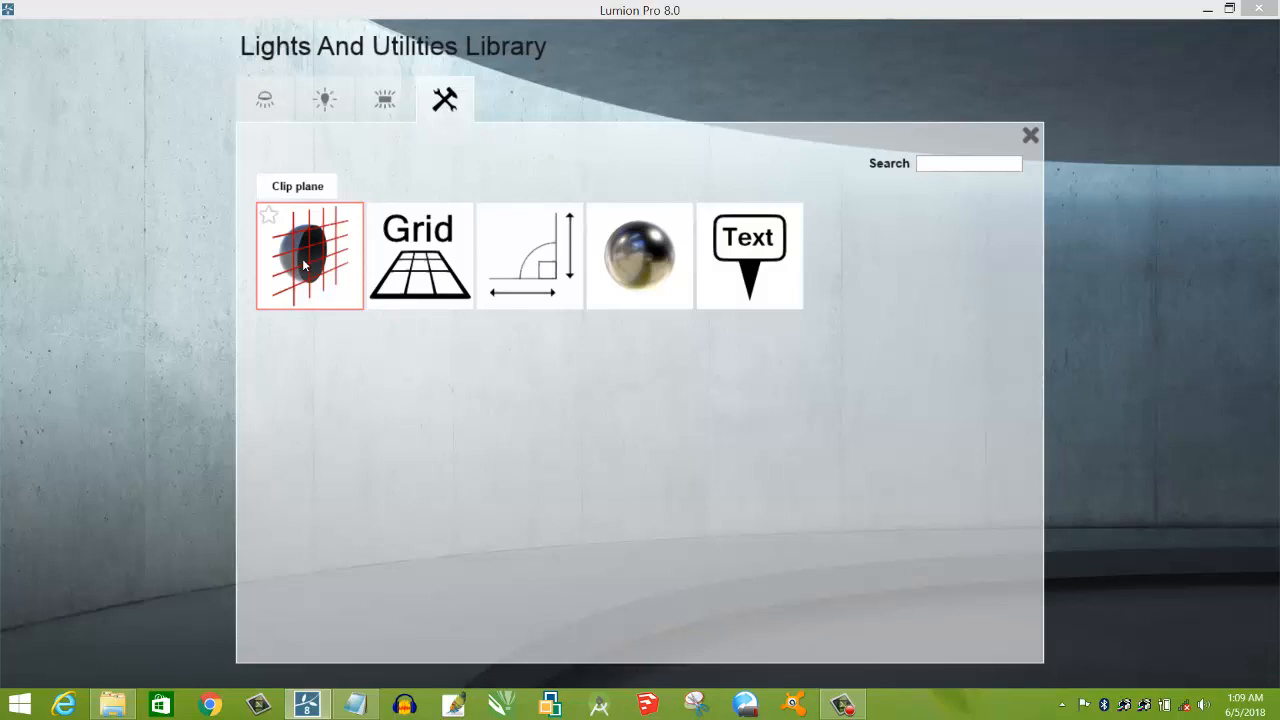
{"action": "left_click", "coordinate": [431, 452]}
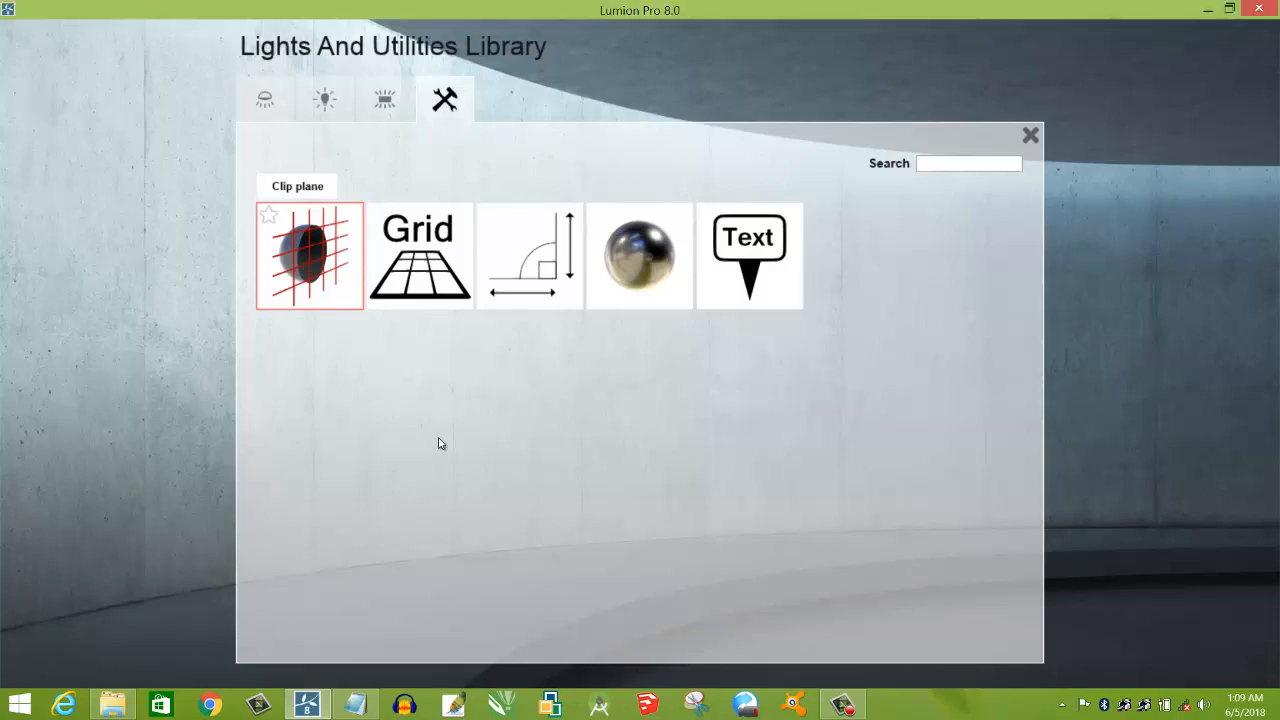
{"action": "left_click", "coordinate": [650, 265]}
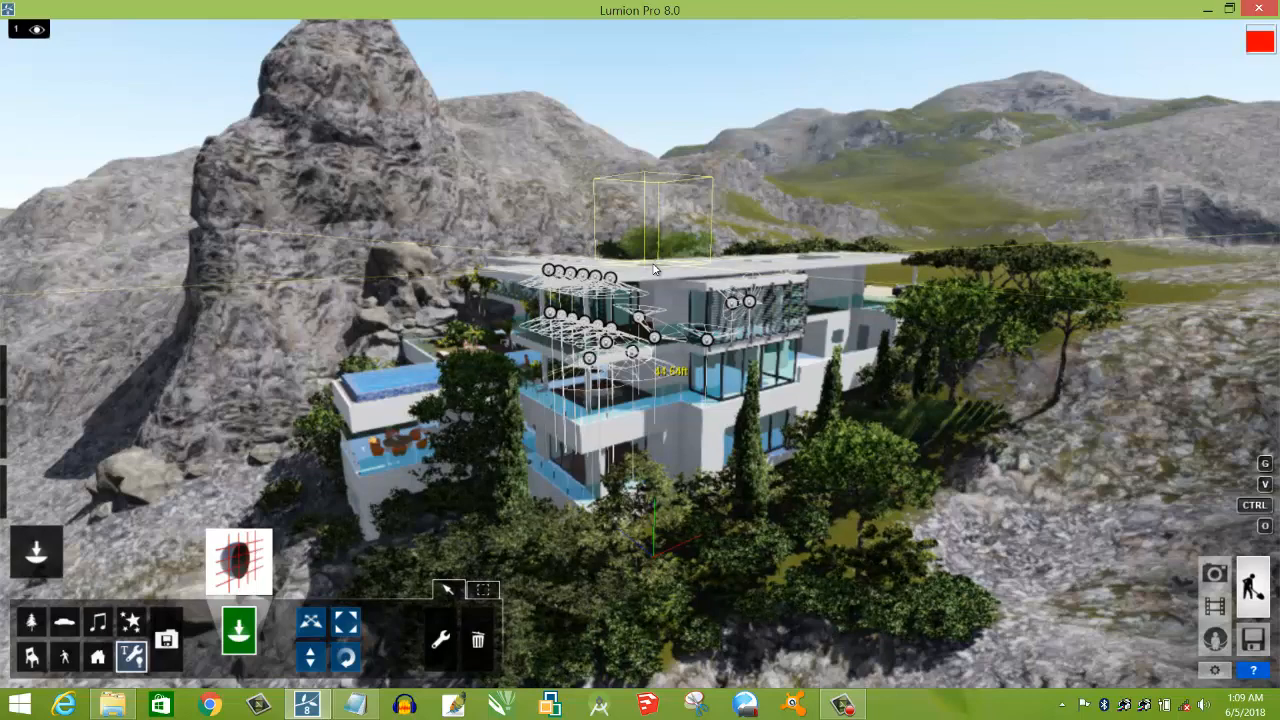
{"action": "left_click", "coordinate": [652, 264]}
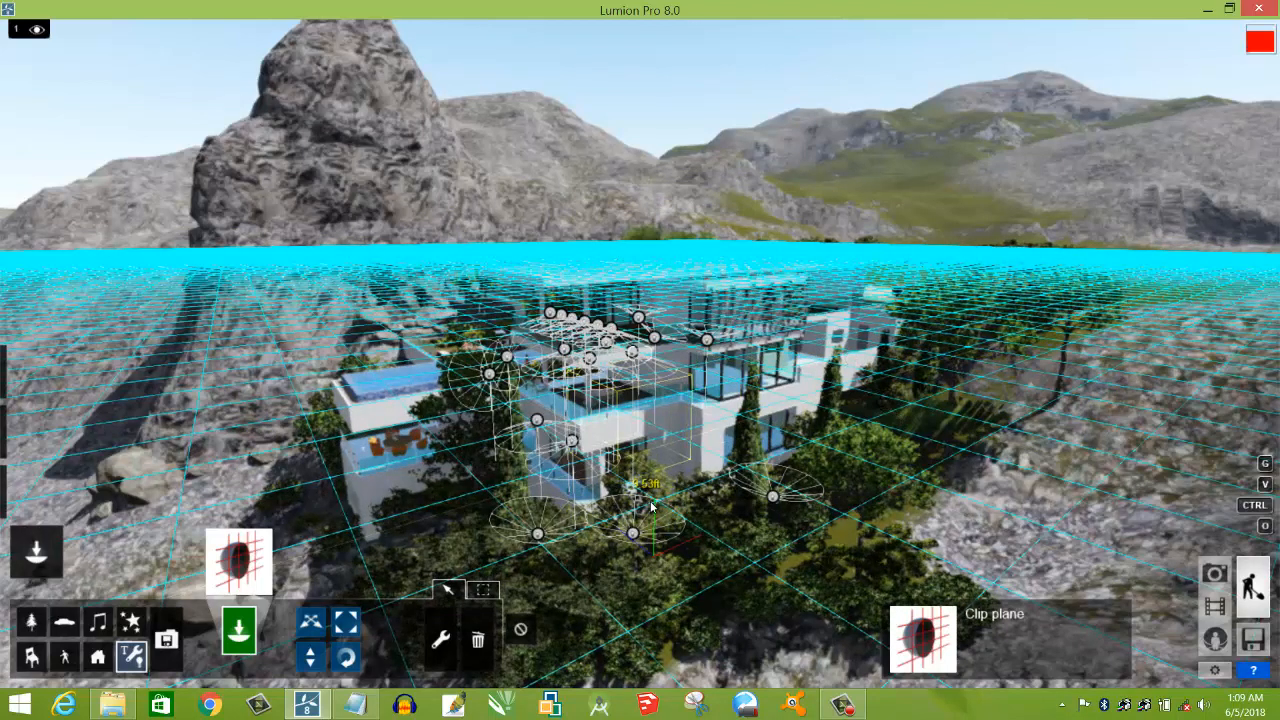
Step: Adjust the clip plane's height so it slices off the villa's roof and exposes the wooden floors of the top storey
{"action": "key", "text": "w"}
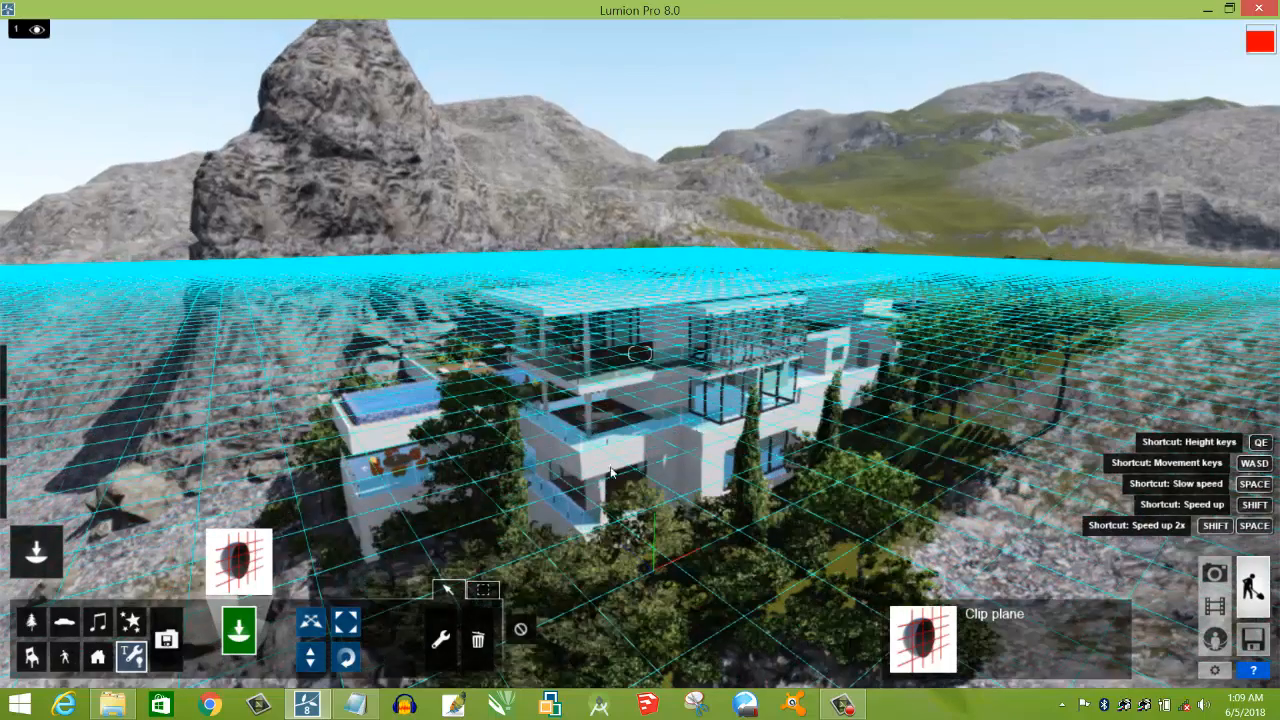
{"action": "key", "text": "q"}
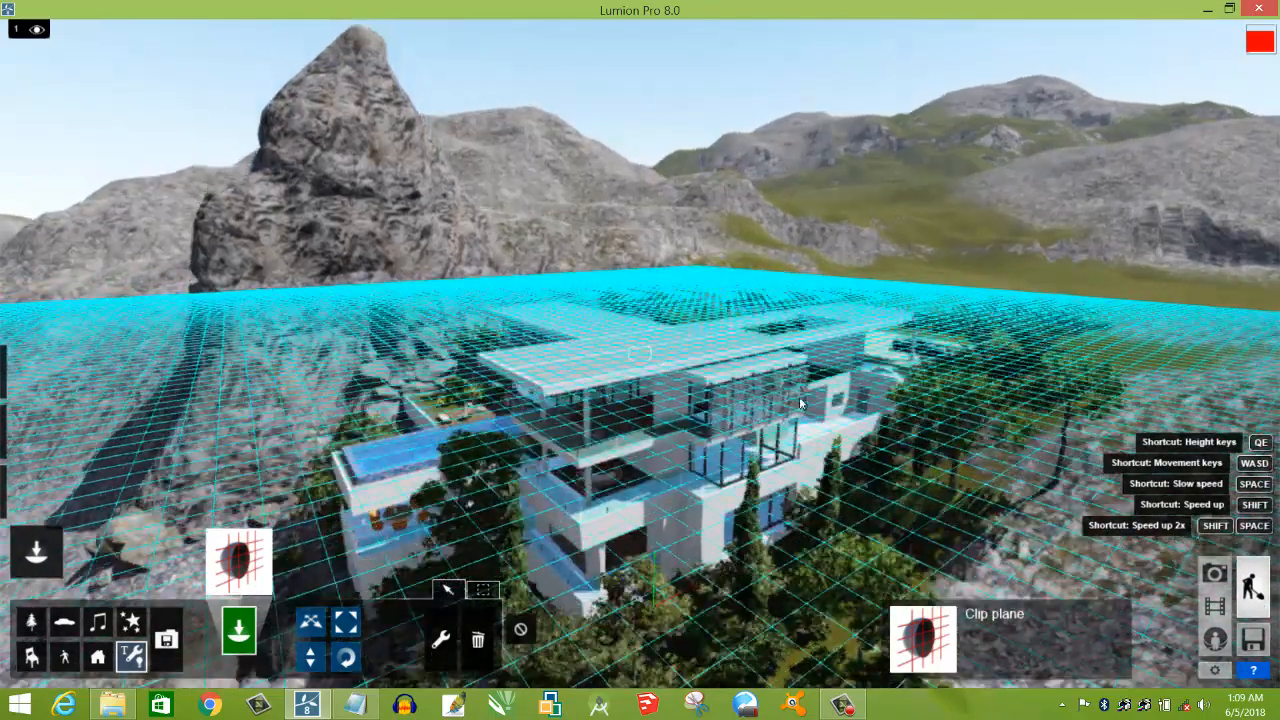
{"action": "key", "text": "q"}
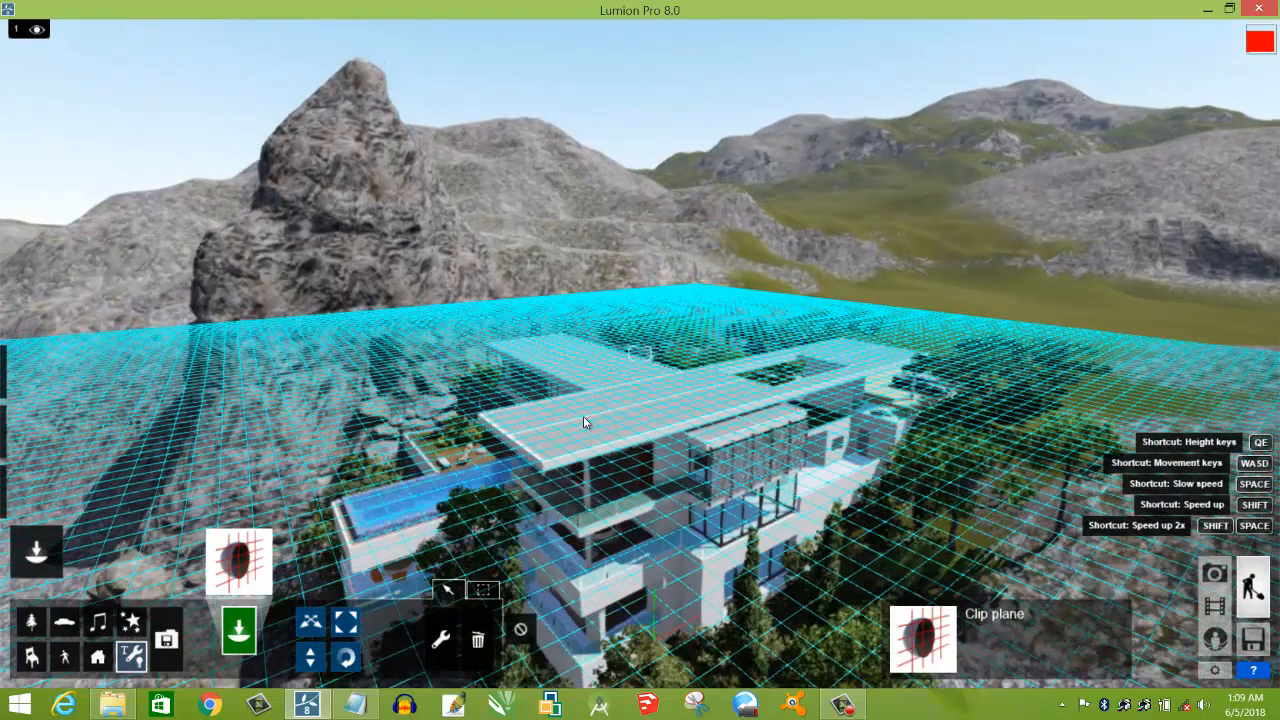
{"action": "key", "text": "s"}
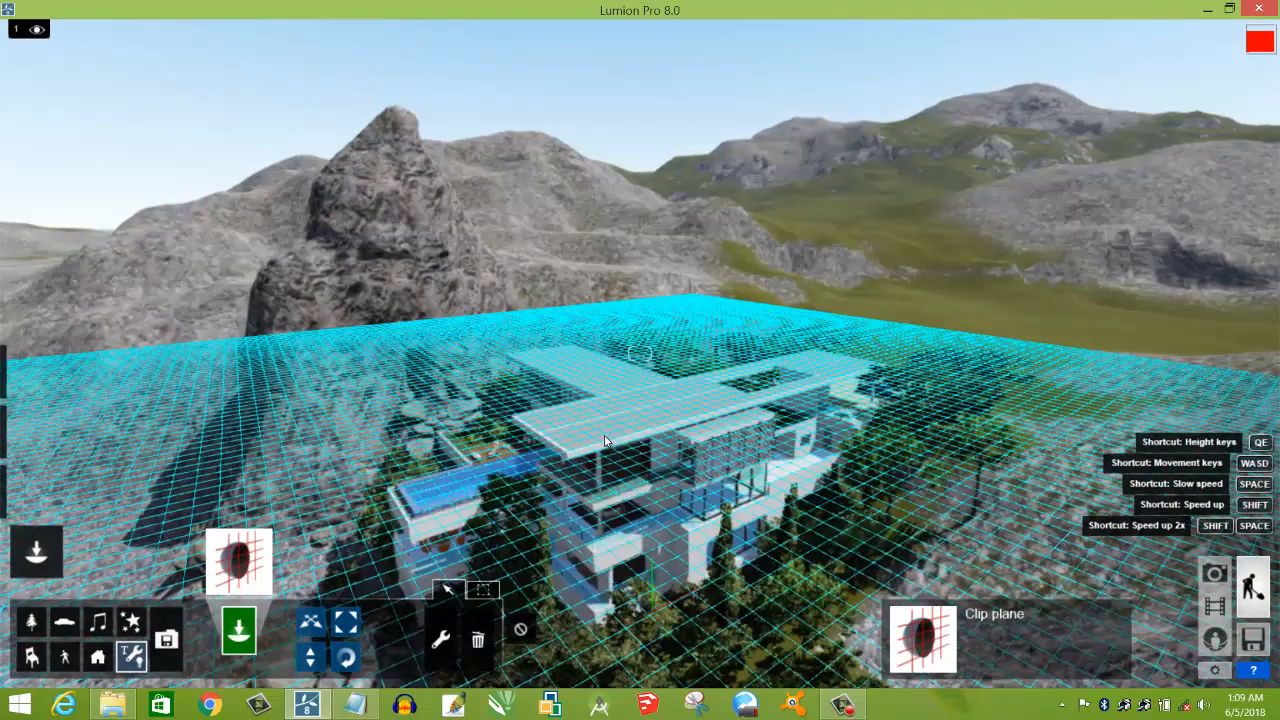
{"action": "key", "text": "s"}
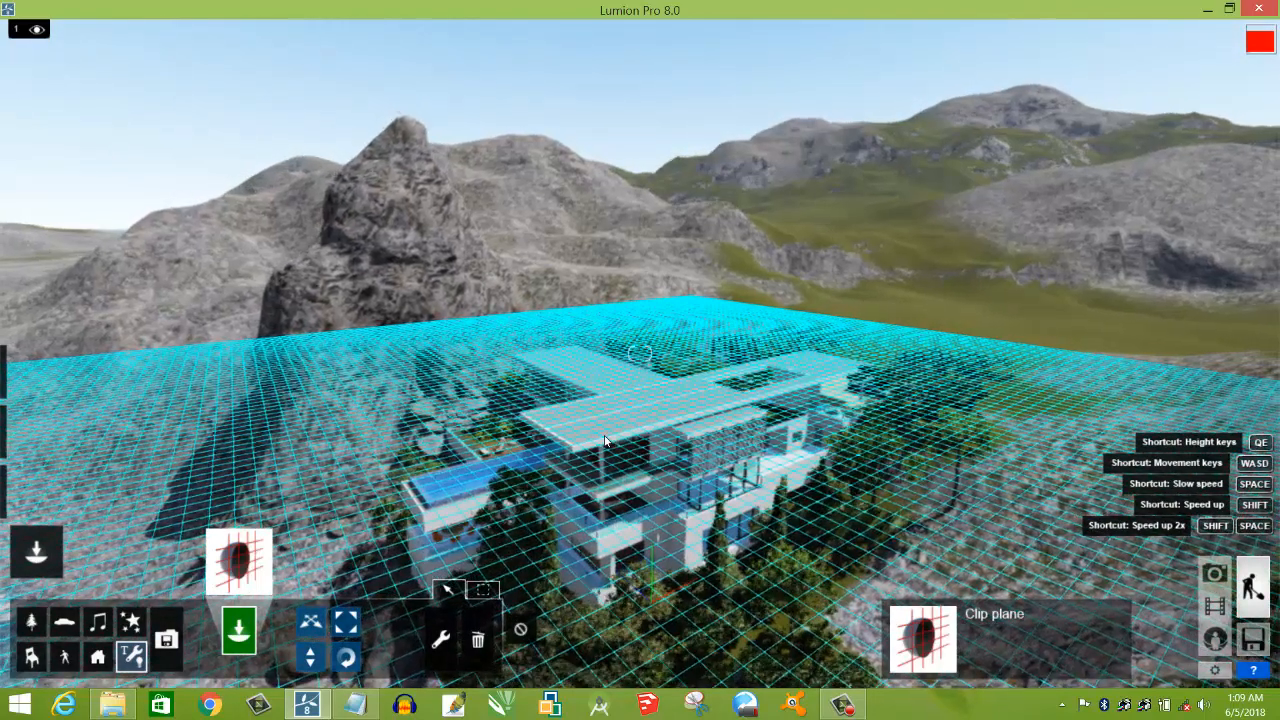
{"action": "left_click", "coordinate": [314, 625]}
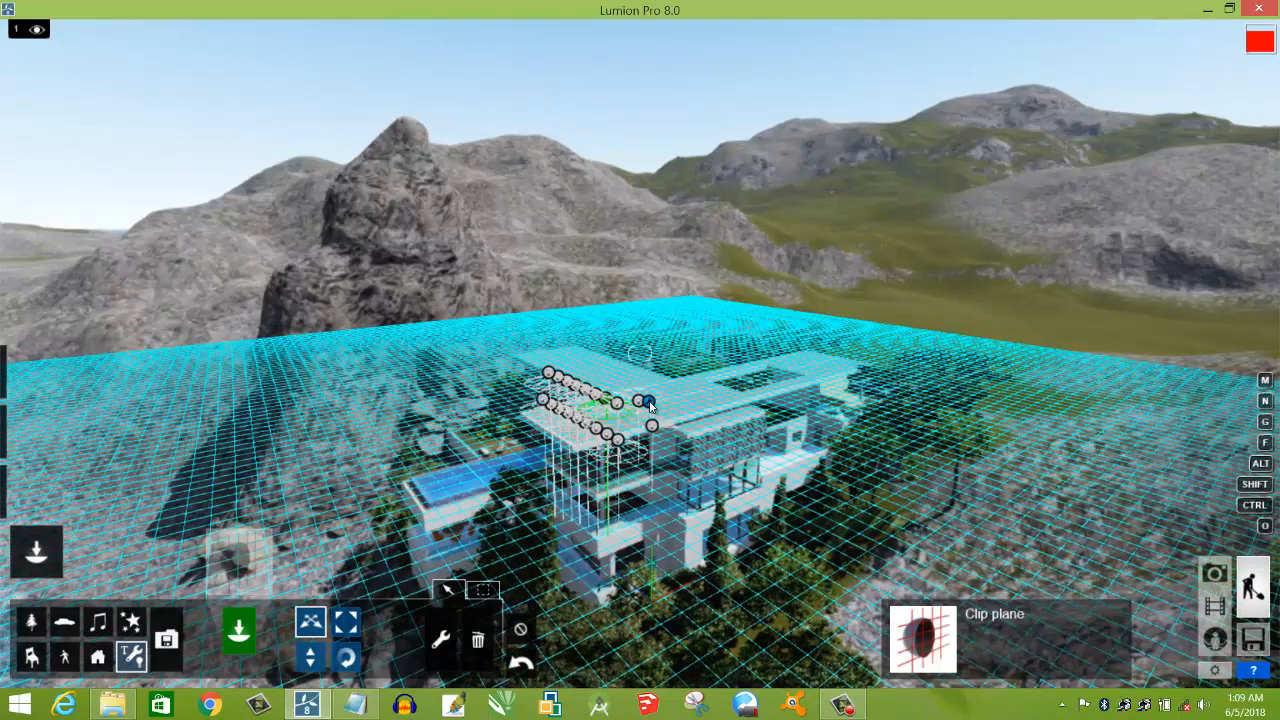
{"action": "left_click", "coordinate": [650, 403]}
{"action": "left_click_drag", "start_coordinate": [652, 388], "coordinate": [652, 355]}
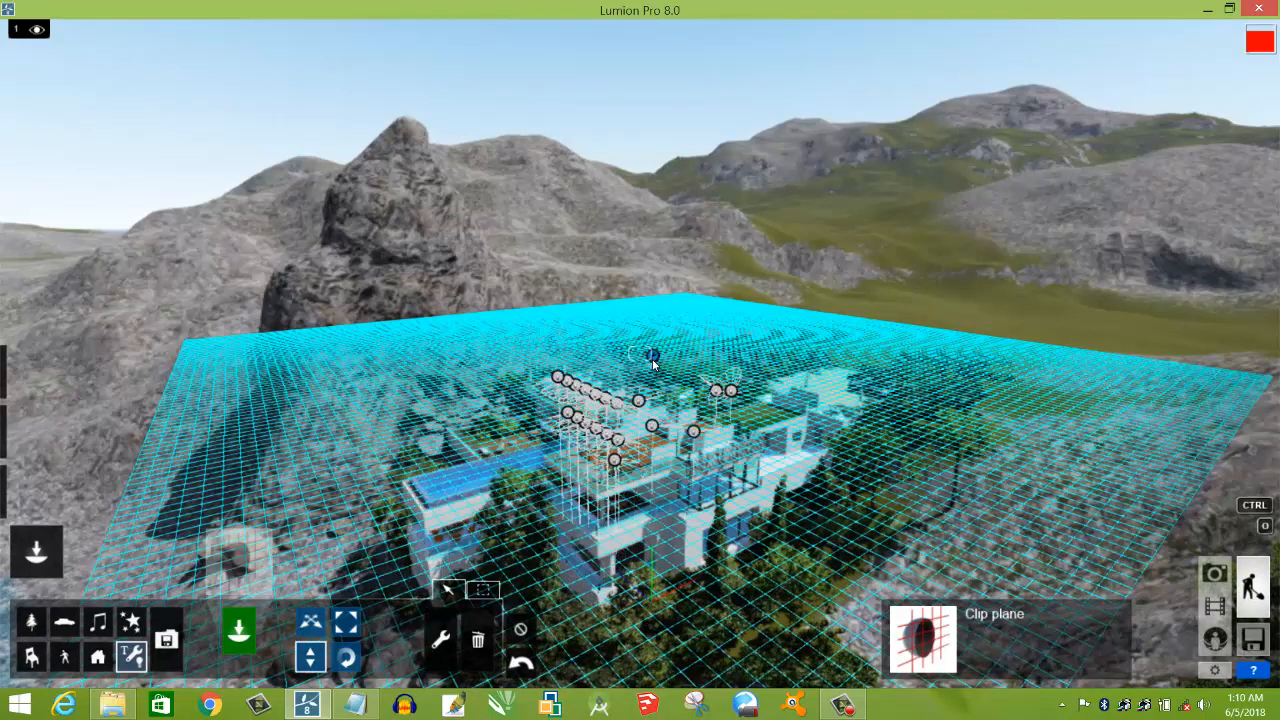
{"action": "left_click", "coordinate": [652, 358]}
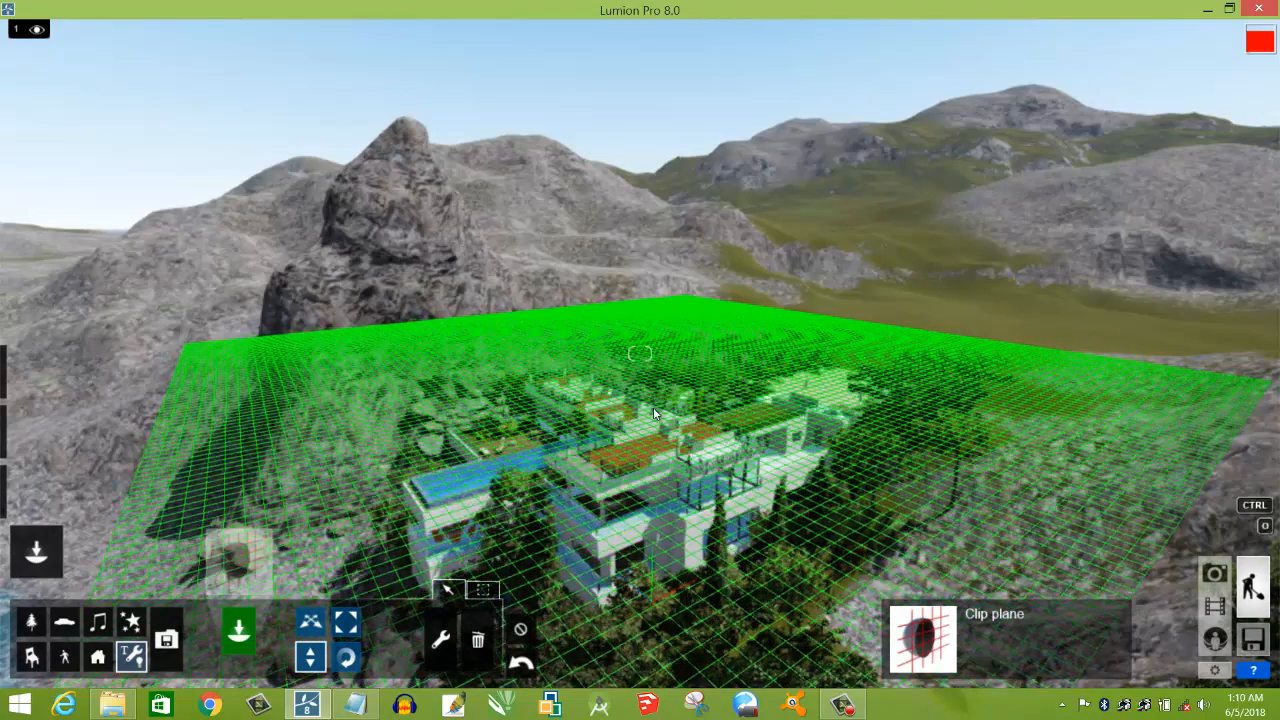
{"action": "left_click_drag", "start_coordinate": [652, 422], "coordinate": [656, 487]}
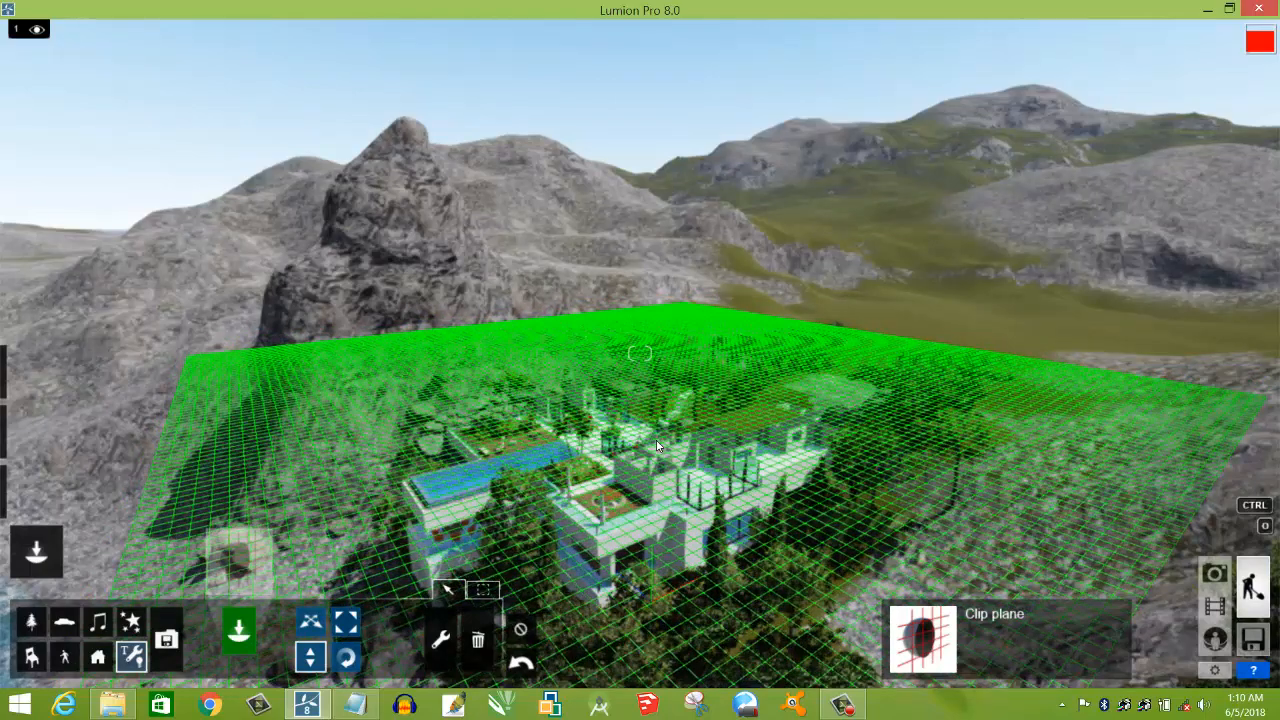
{"action": "left_click_drag", "start_coordinate": [658, 414], "coordinate": [657, 398]}
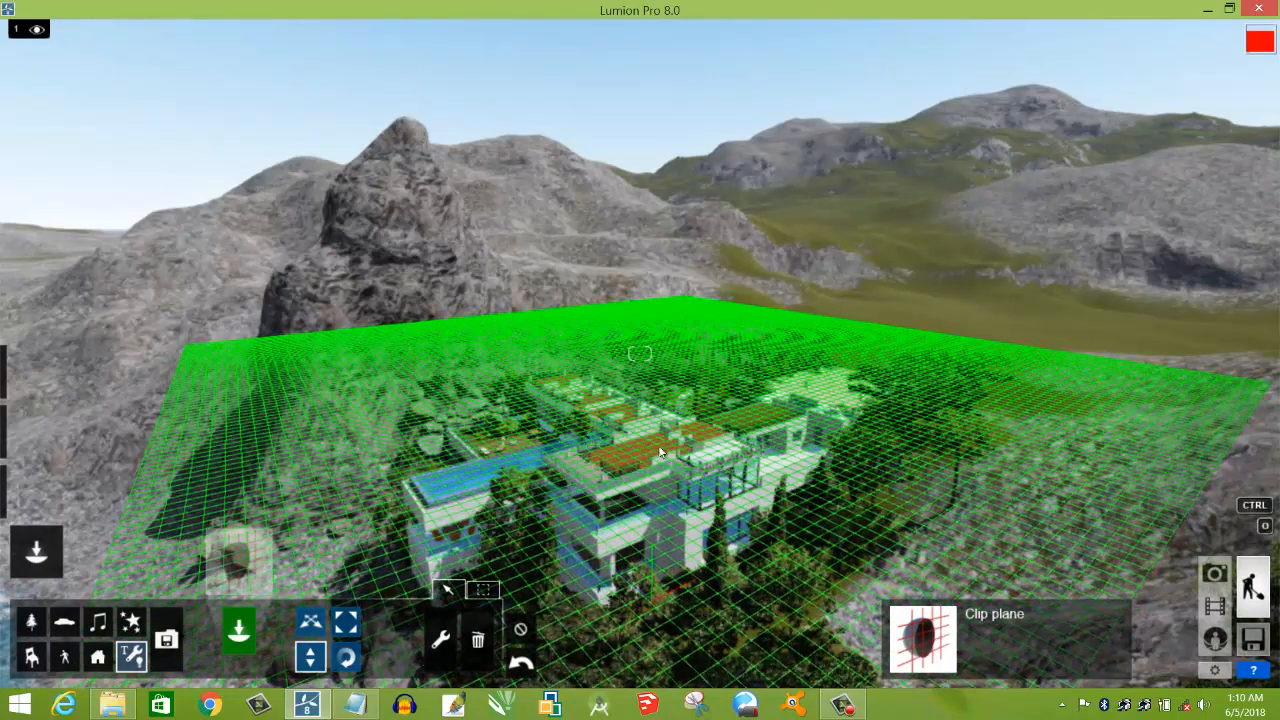
Step: Frame a closer aerial view of the villa's exposed top storey in Photo mode and store it in slot 4
{"action": "left_click", "coordinate": [1216, 577]}
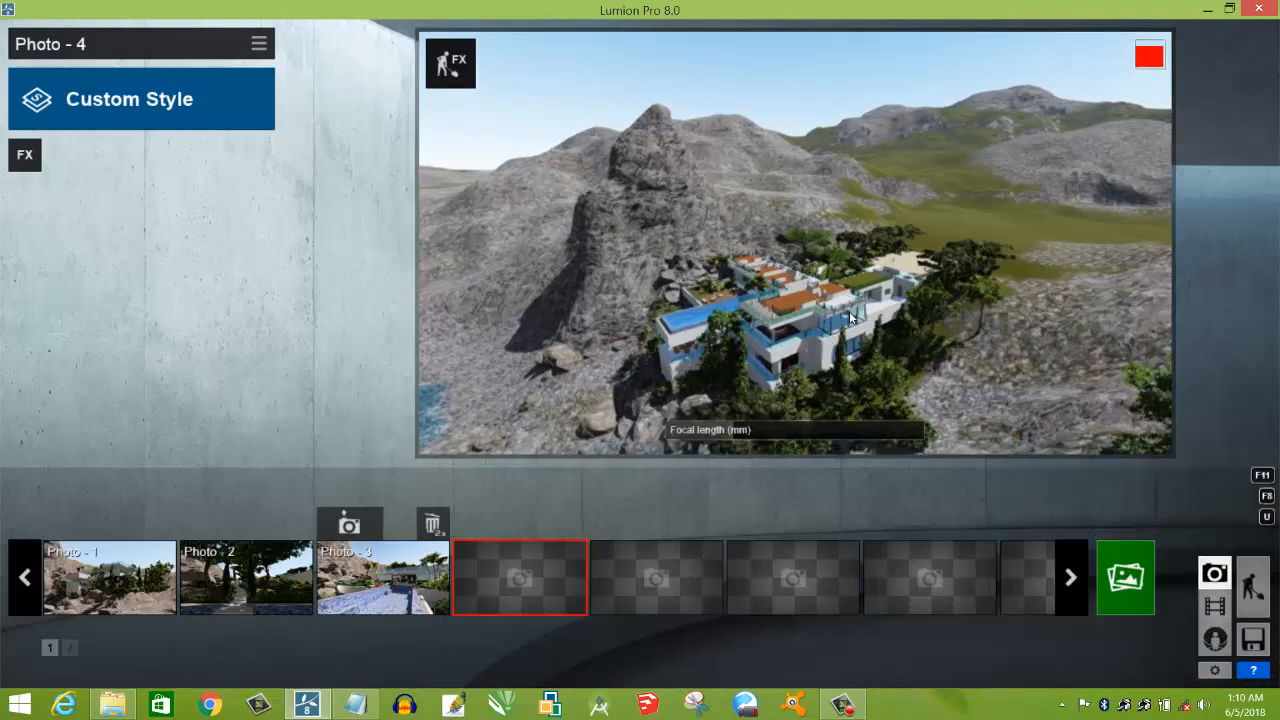
{"action": "right_click_drag", "start_coordinate": [859, 281], "coordinate": [855, 278]}
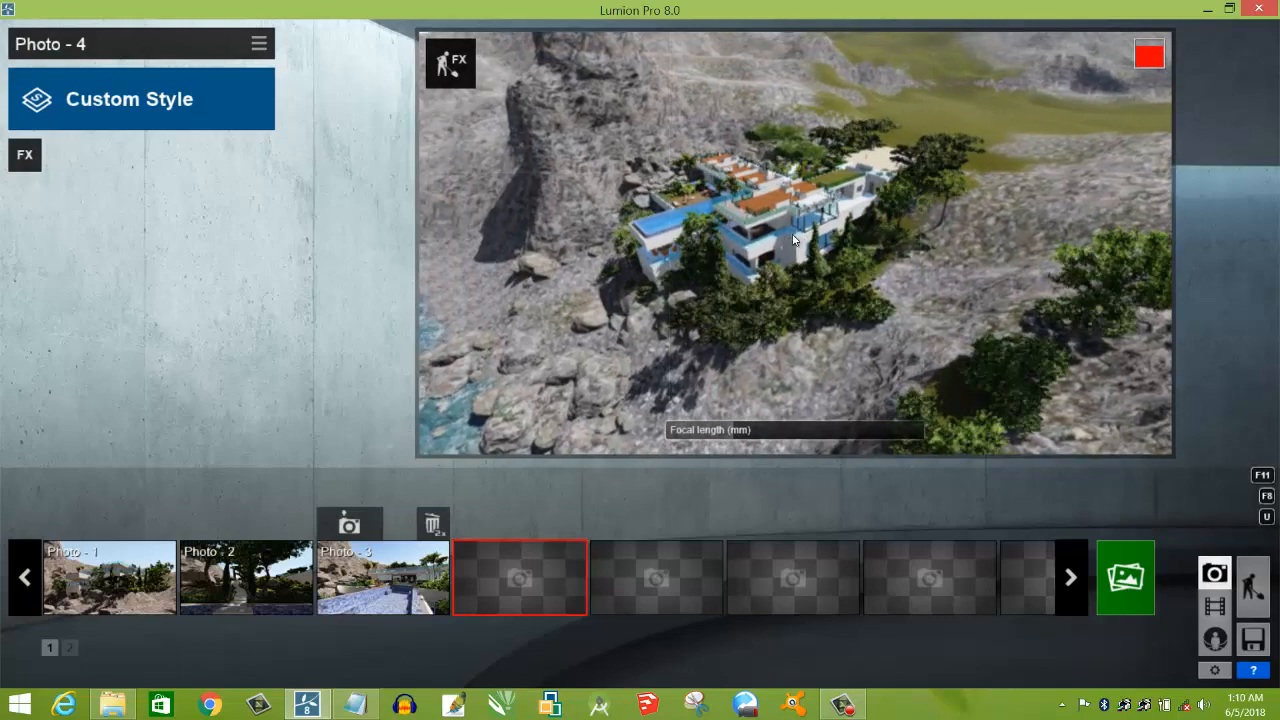
{"action": "scroll", "coordinate": [793, 240], "scroll_direction": "up", "scroll_amount": 6}
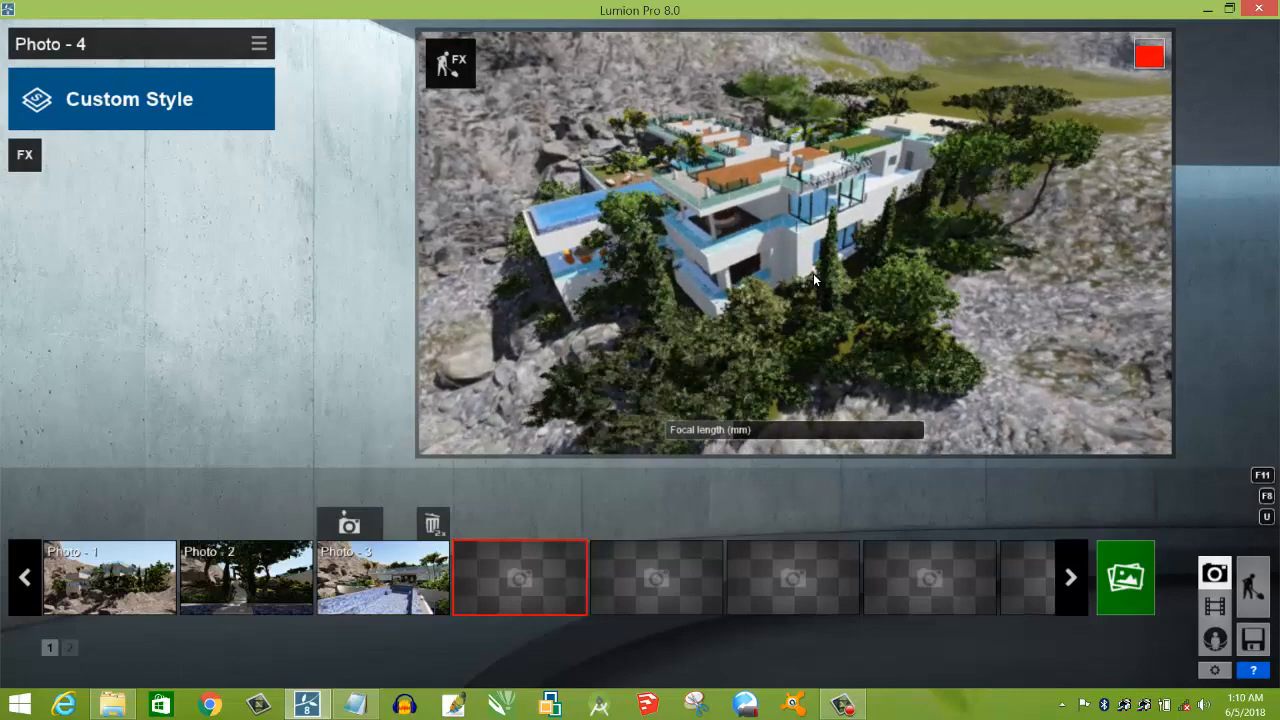
{"action": "scroll", "coordinate": [813, 278], "scroll_direction": "down", "scroll_amount": 5}
{"action": "scroll", "coordinate": [815, 278], "scroll_direction": "up", "scroll_amount": 6}
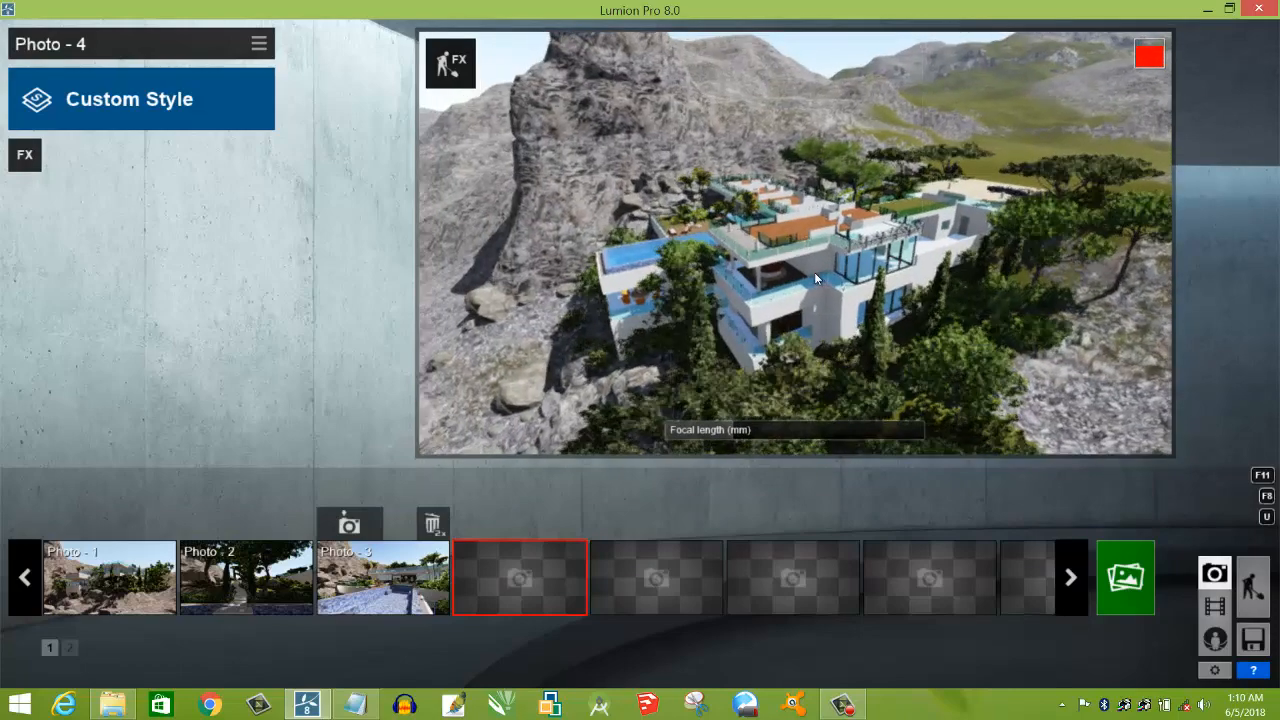
{"action": "scroll", "coordinate": [815, 278], "scroll_direction": "up", "scroll_amount": 6}
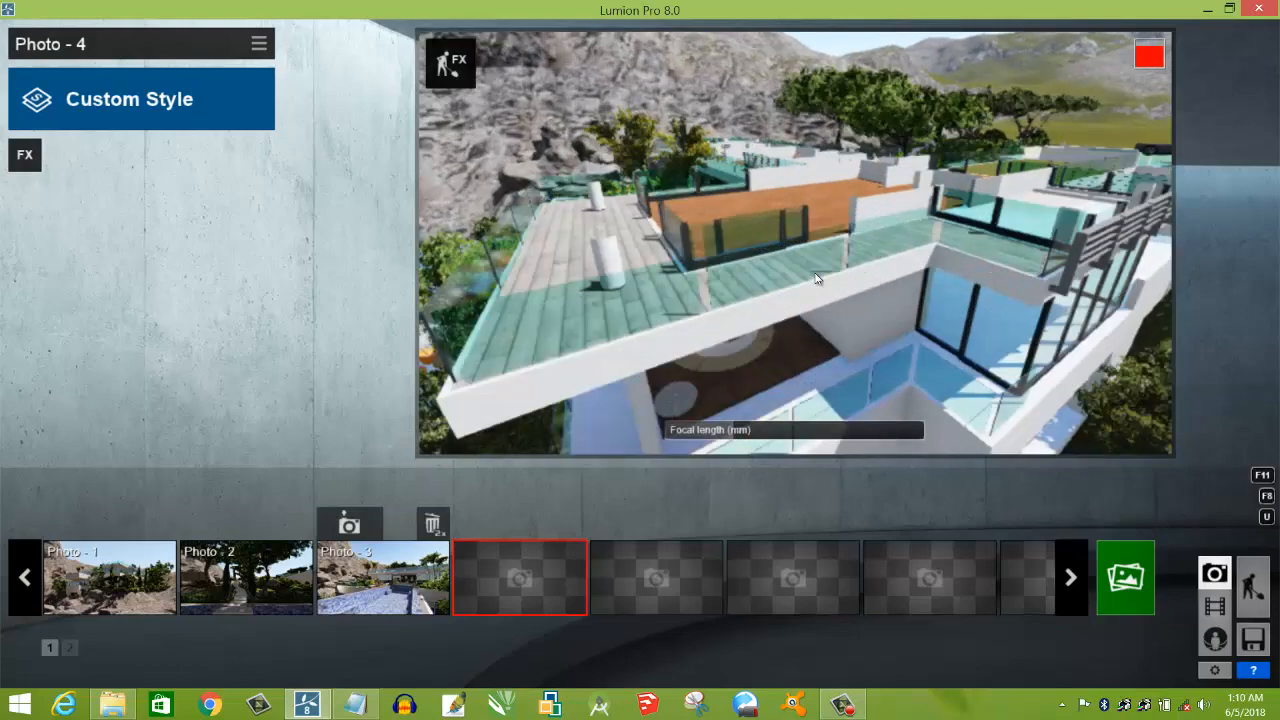
{"action": "scroll", "coordinate": [815, 278], "scroll_direction": "up", "scroll_amount": 6}
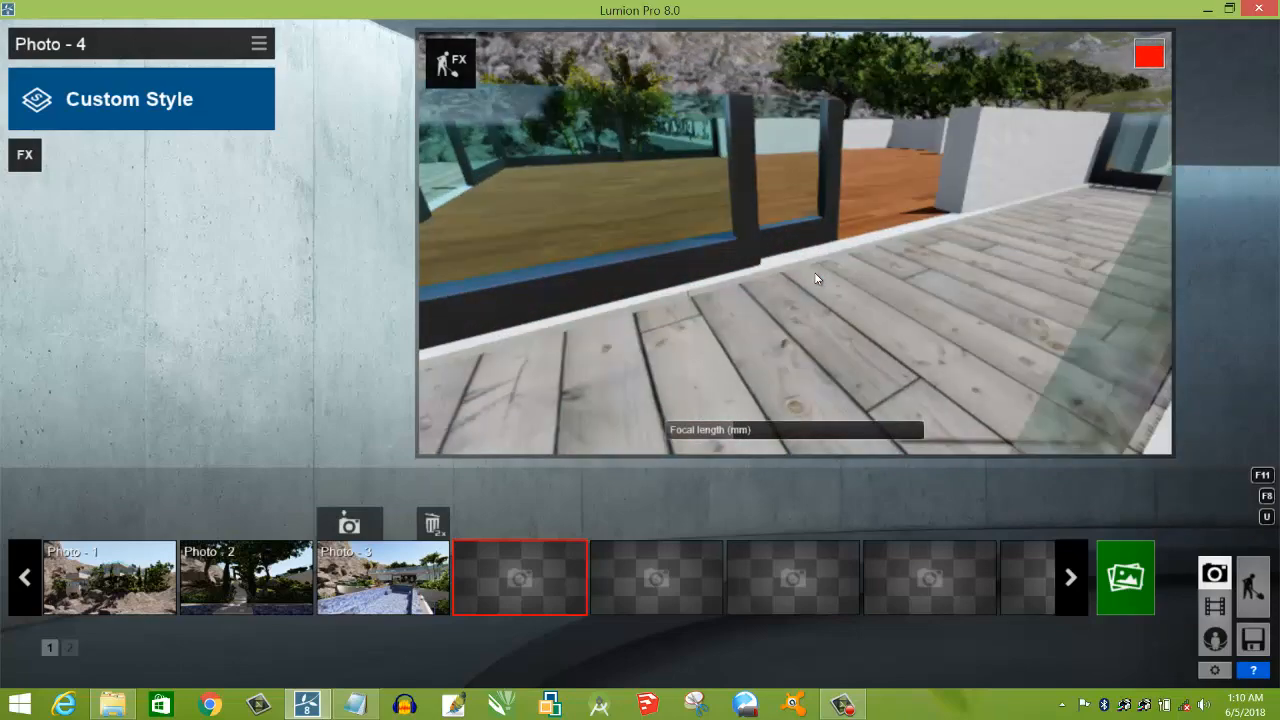
{"action": "scroll", "coordinate": [815, 278], "scroll_direction": "down", "scroll_amount": 8}
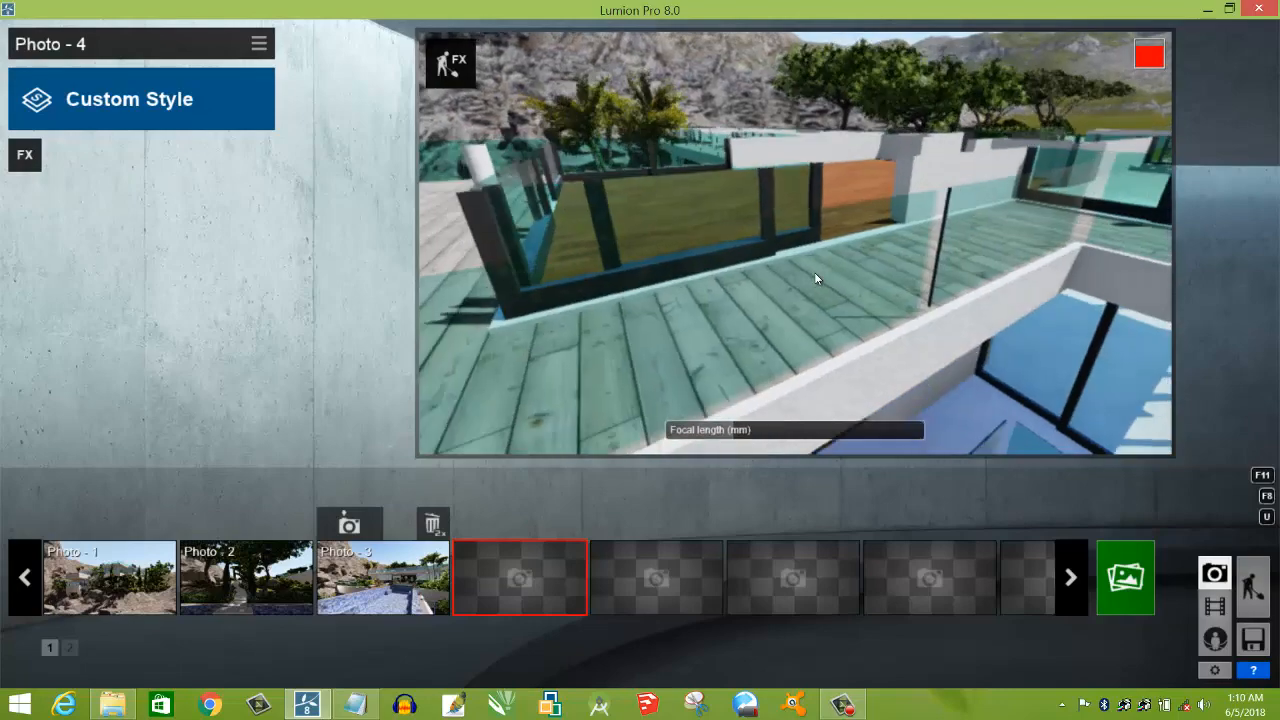
{"action": "scroll", "coordinate": [815, 278], "scroll_direction": "down", "scroll_amount": 8}
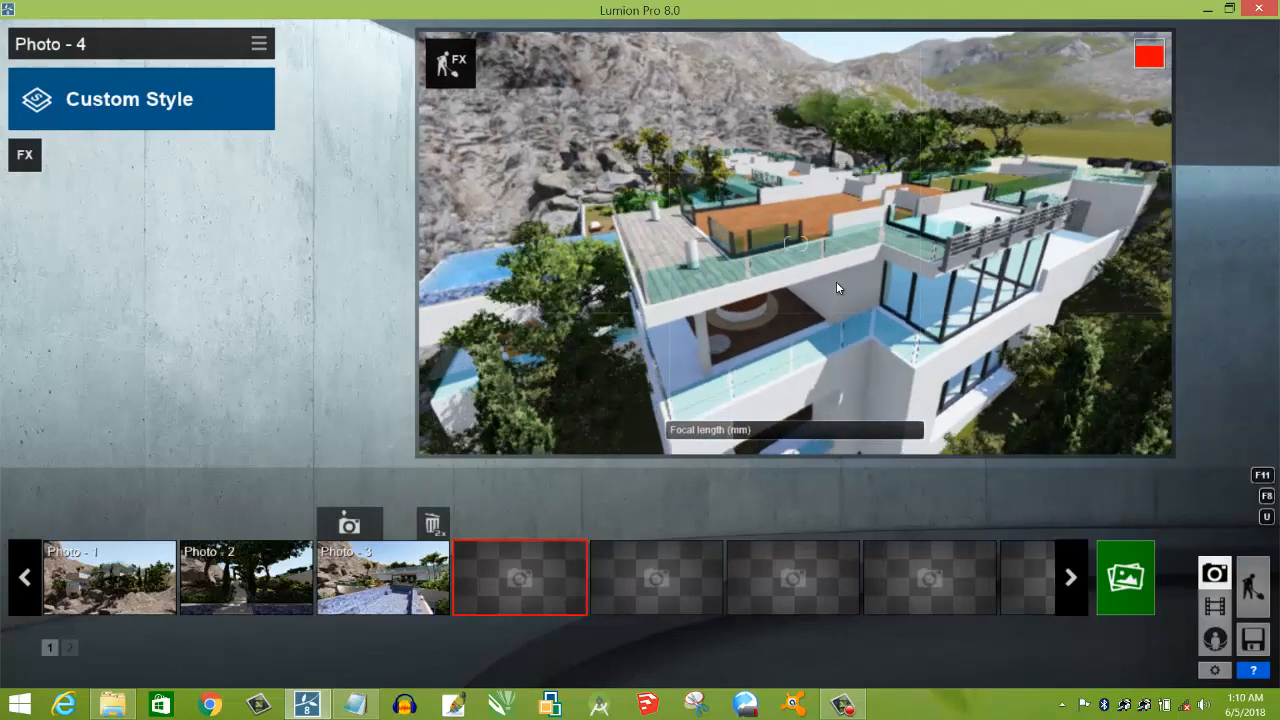
{"action": "right_click_drag", "start_coordinate": [836, 283], "coordinate": [831, 282]}
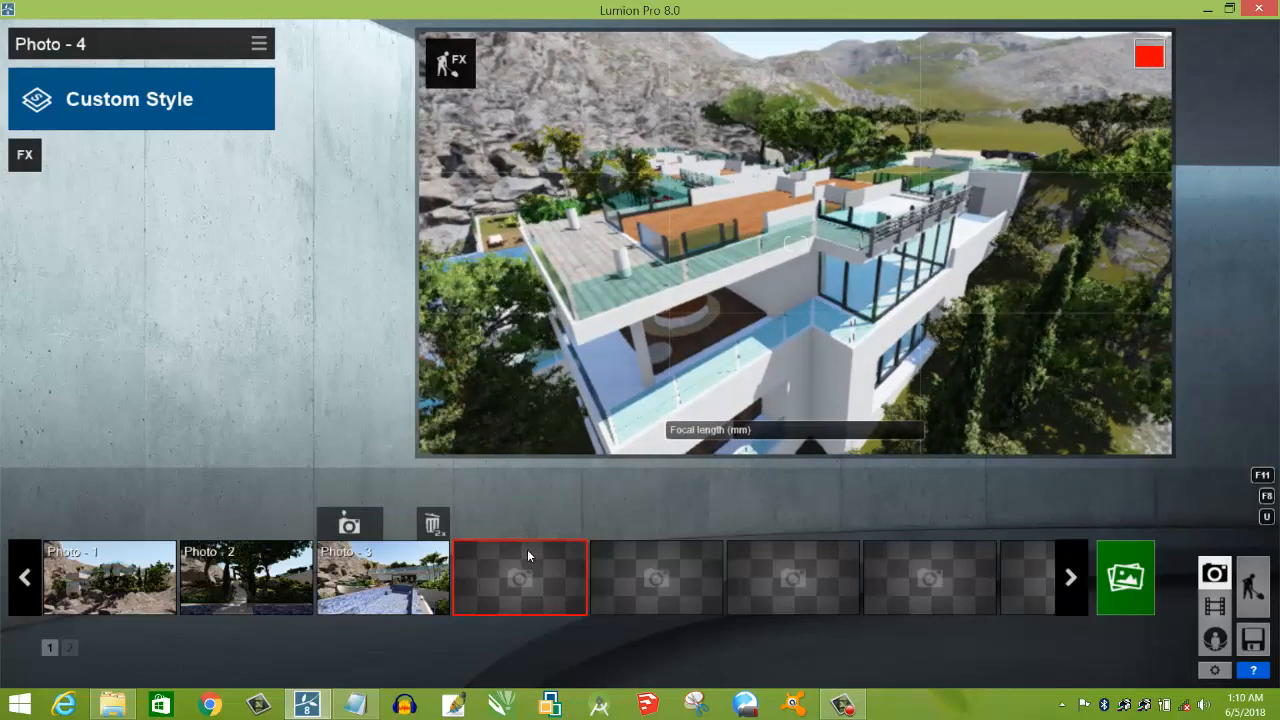
{"action": "mouse_move", "coordinate": [493, 527]}
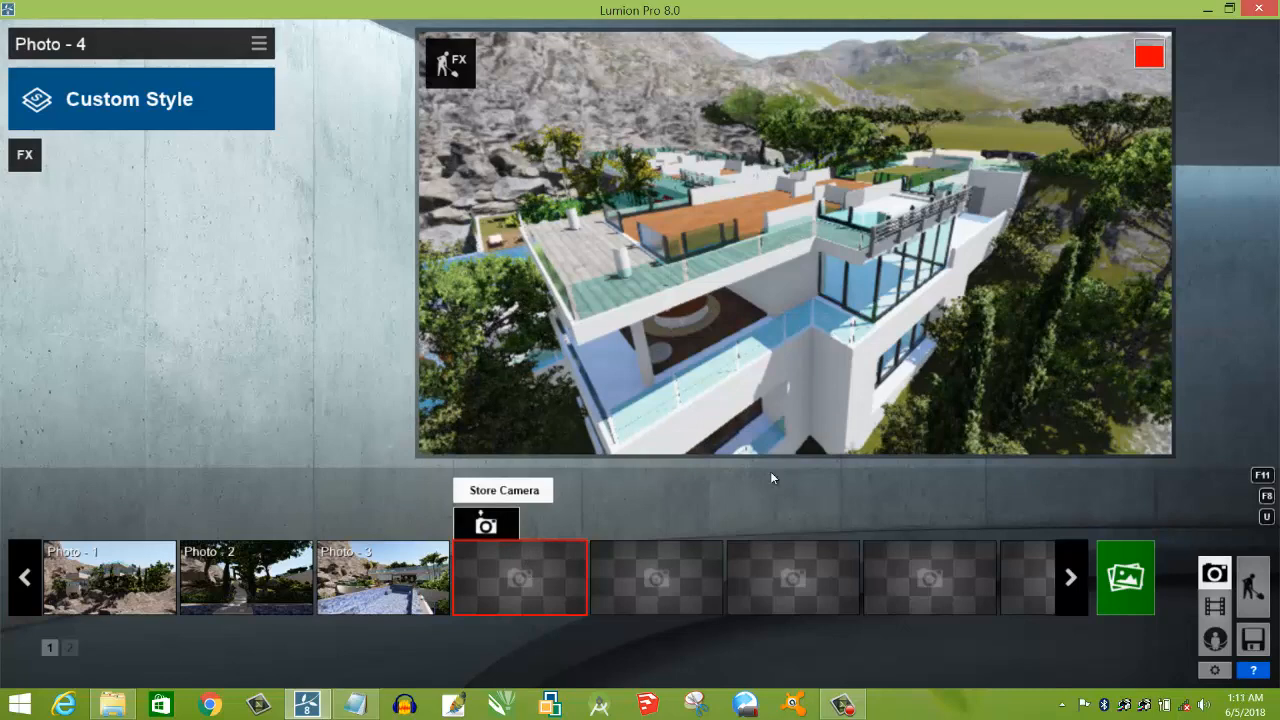
{"action": "key", "text": "ctrl+4"}
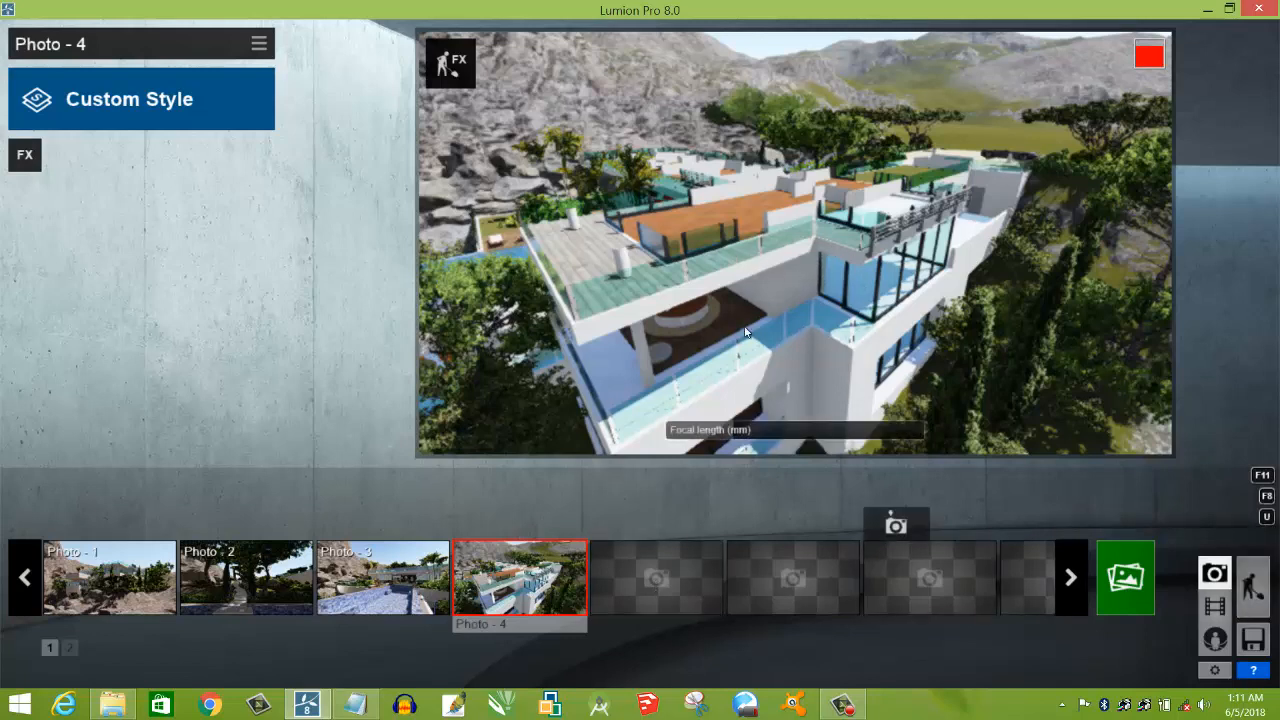
Step: Lower the clip plane in Build mode to expose the storey with the round seating area and store that view as Photo 5
{"action": "left_click", "coordinate": [586, 318]}
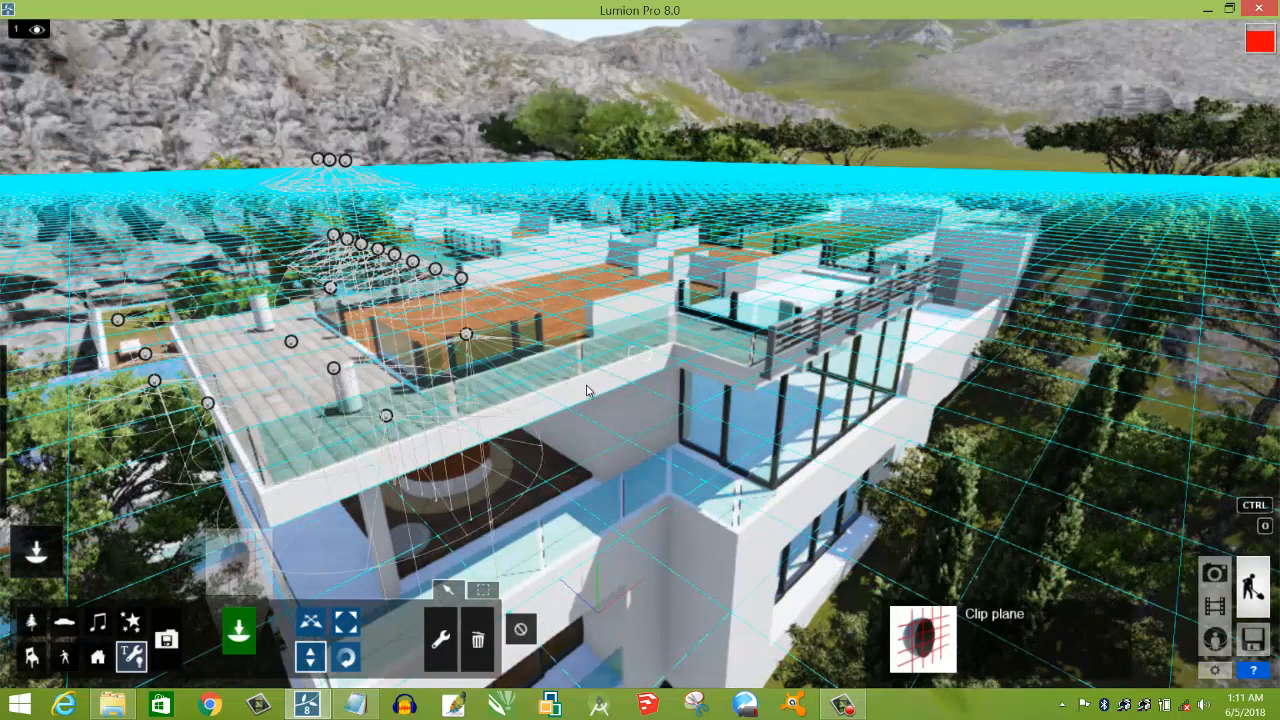
{"action": "key", "text": "s"}
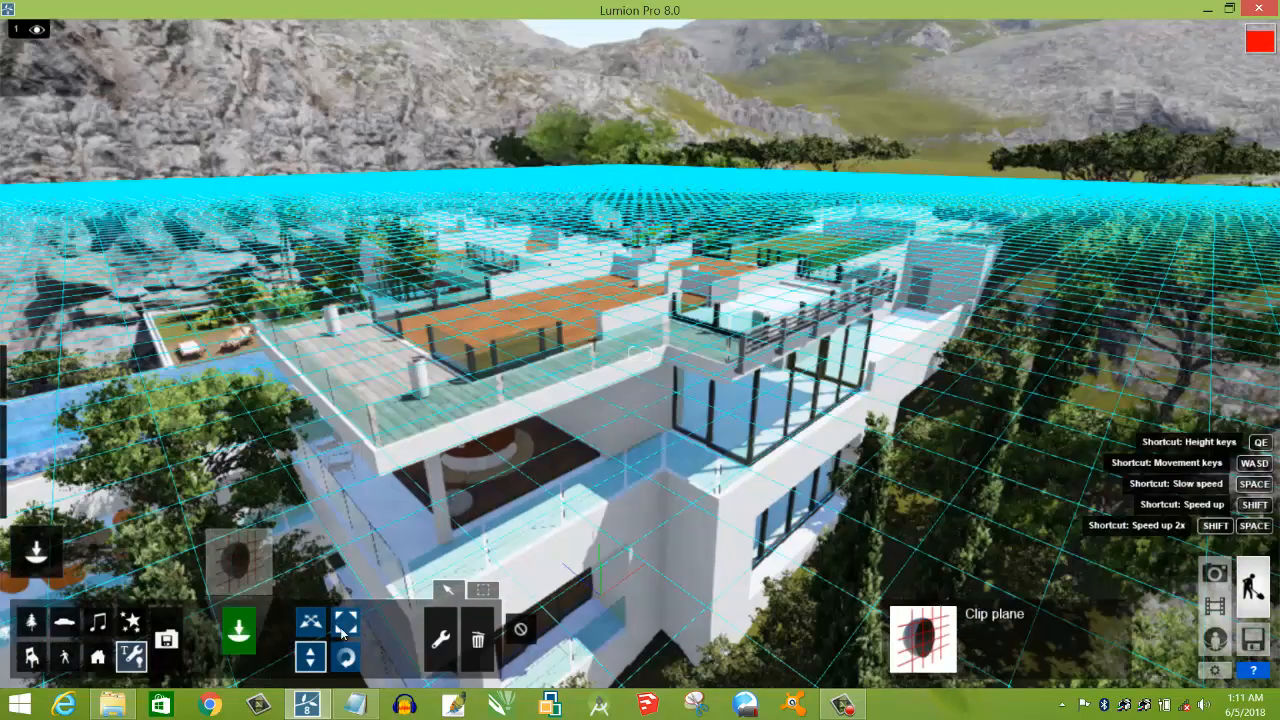
{"action": "key", "text": "s"}
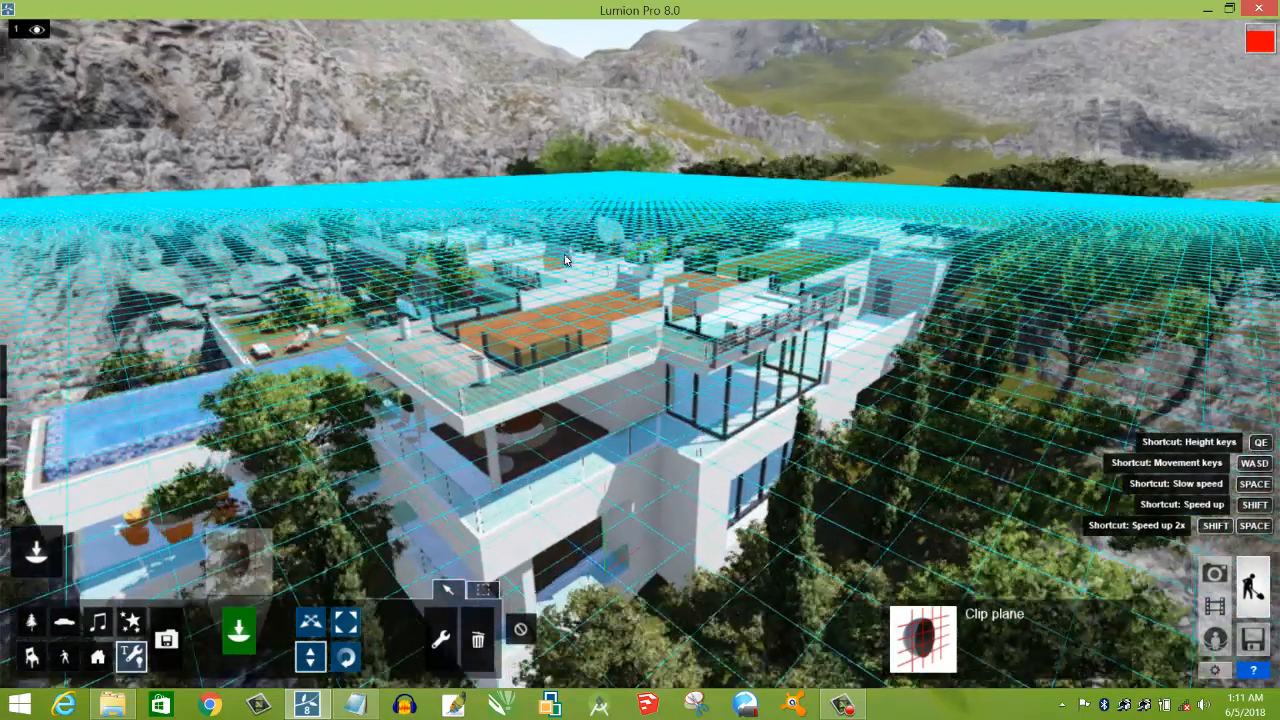
{"action": "key", "text": "s"}
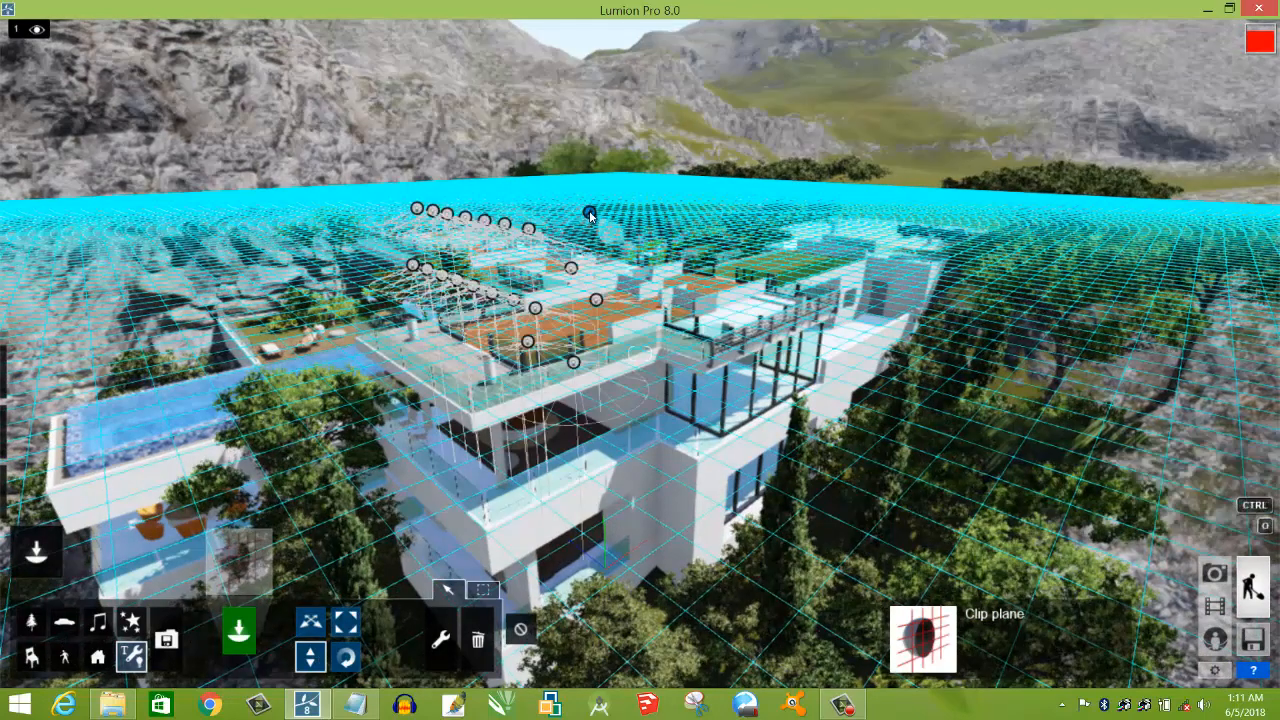
{"action": "left_click_drag", "start_coordinate": [590, 213], "coordinate": [613, 365]}
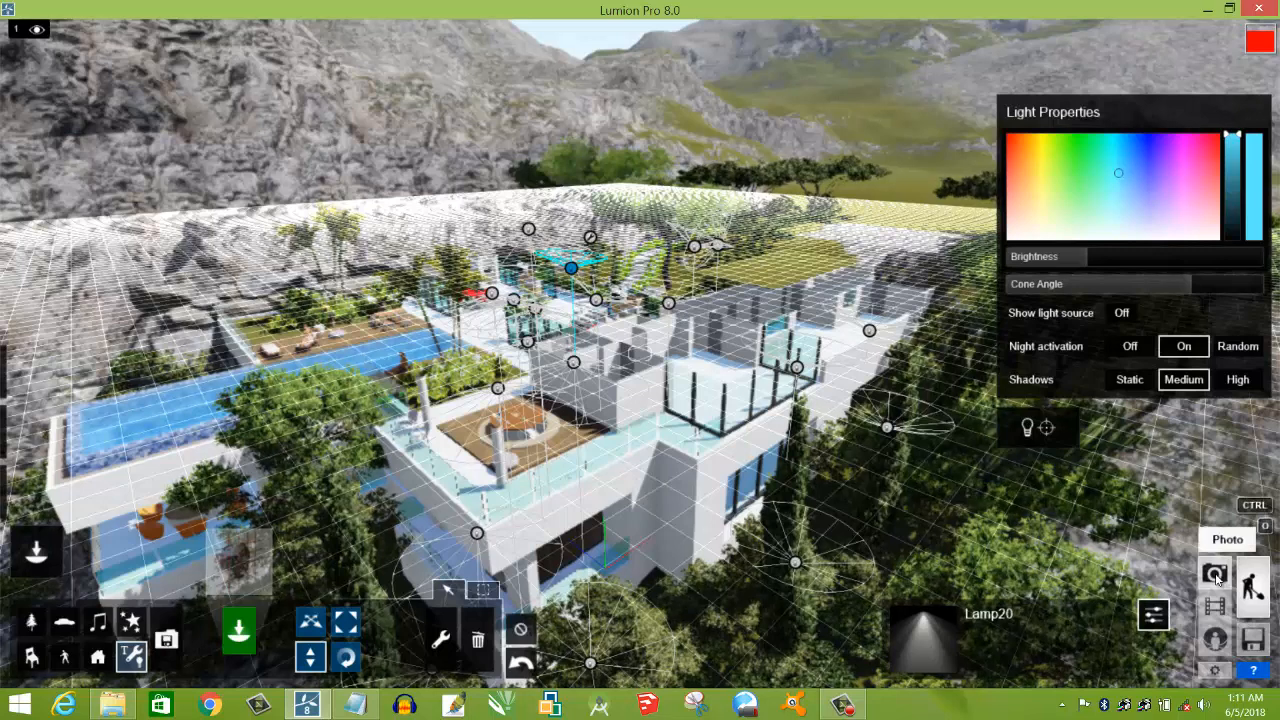
{"action": "left_click", "coordinate": [1216, 575]}
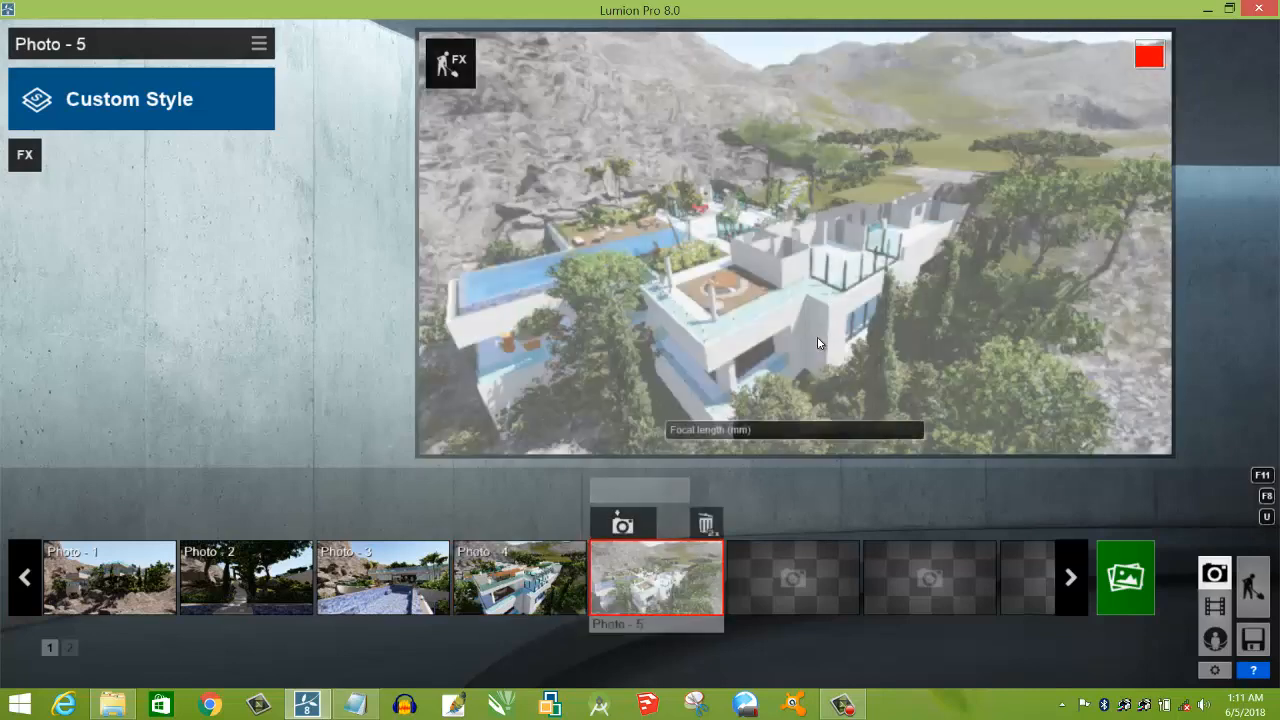
Step: Frame an elevated view from the pool and garden side of the cut-open villa and store it as Photo 6
{"action": "key", "text": "a"}
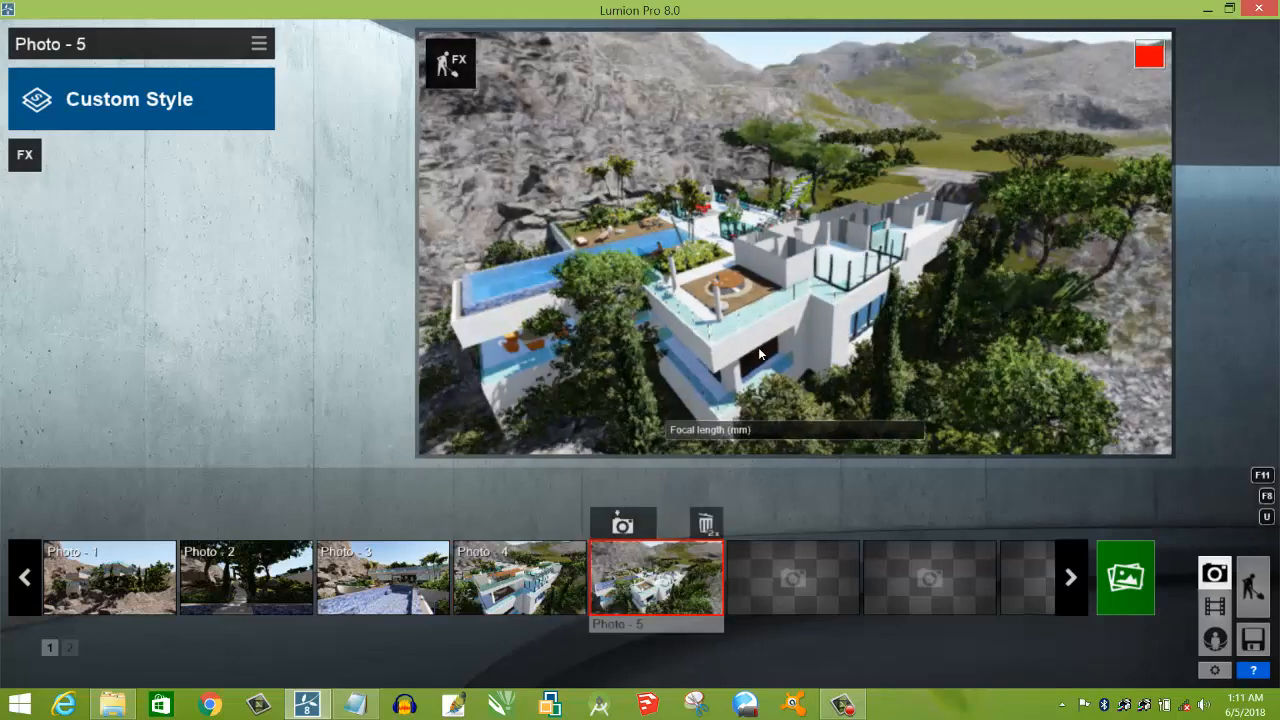
{"action": "right_click_drag", "start_coordinate": [737, 347], "coordinate": [740, 350]}
{"action": "key", "text": "a"}
{"action": "key", "text": "a"}
{"action": "key", "text": "a"}
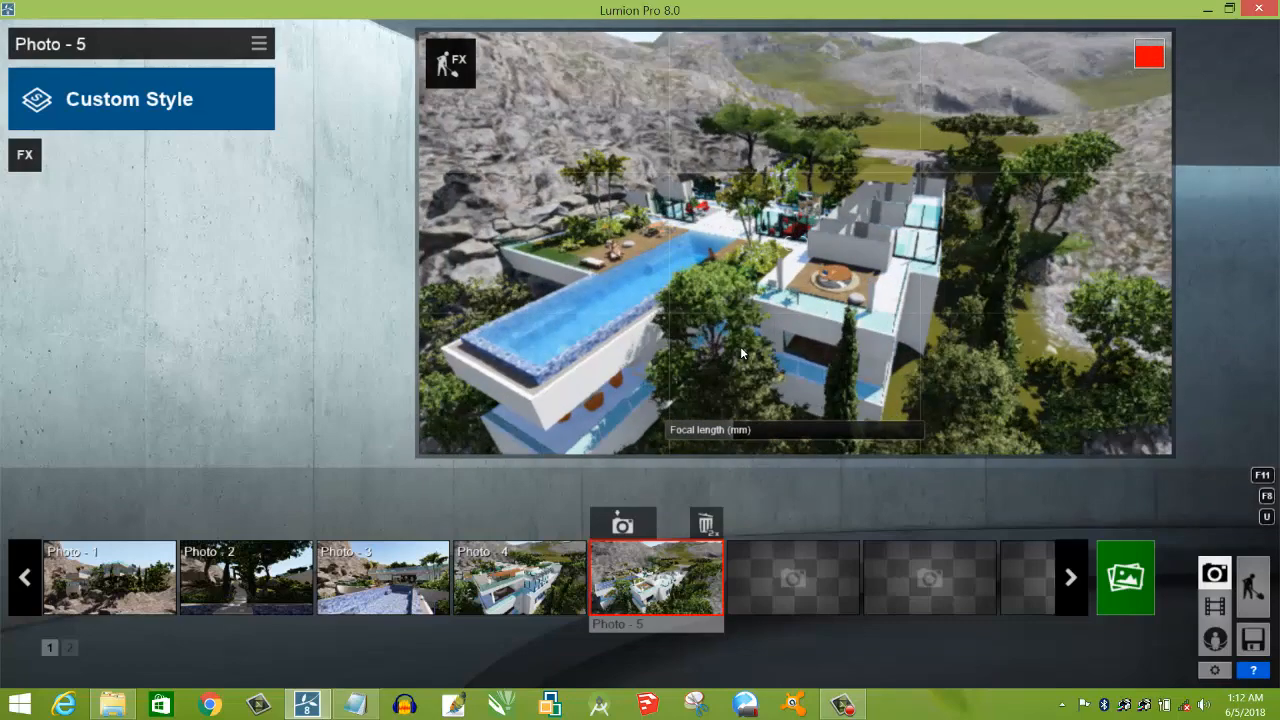
{"action": "key", "text": "a"}
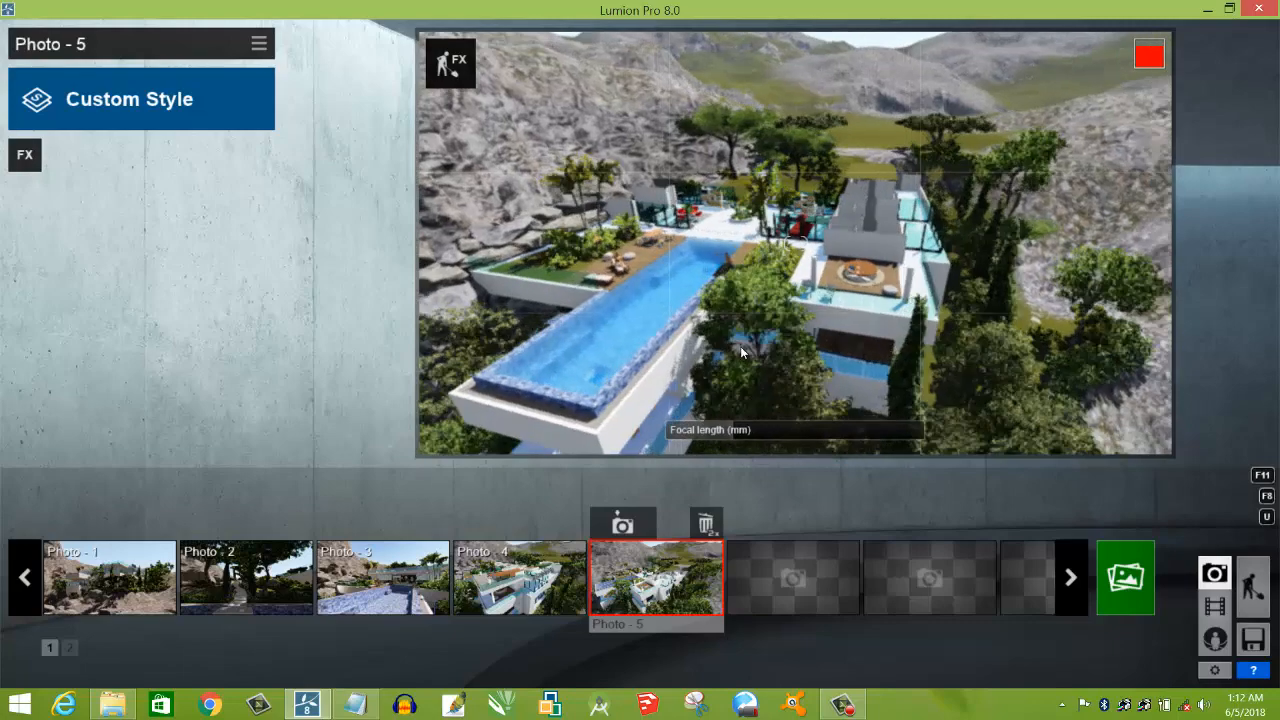
{"action": "key", "text": "a"}
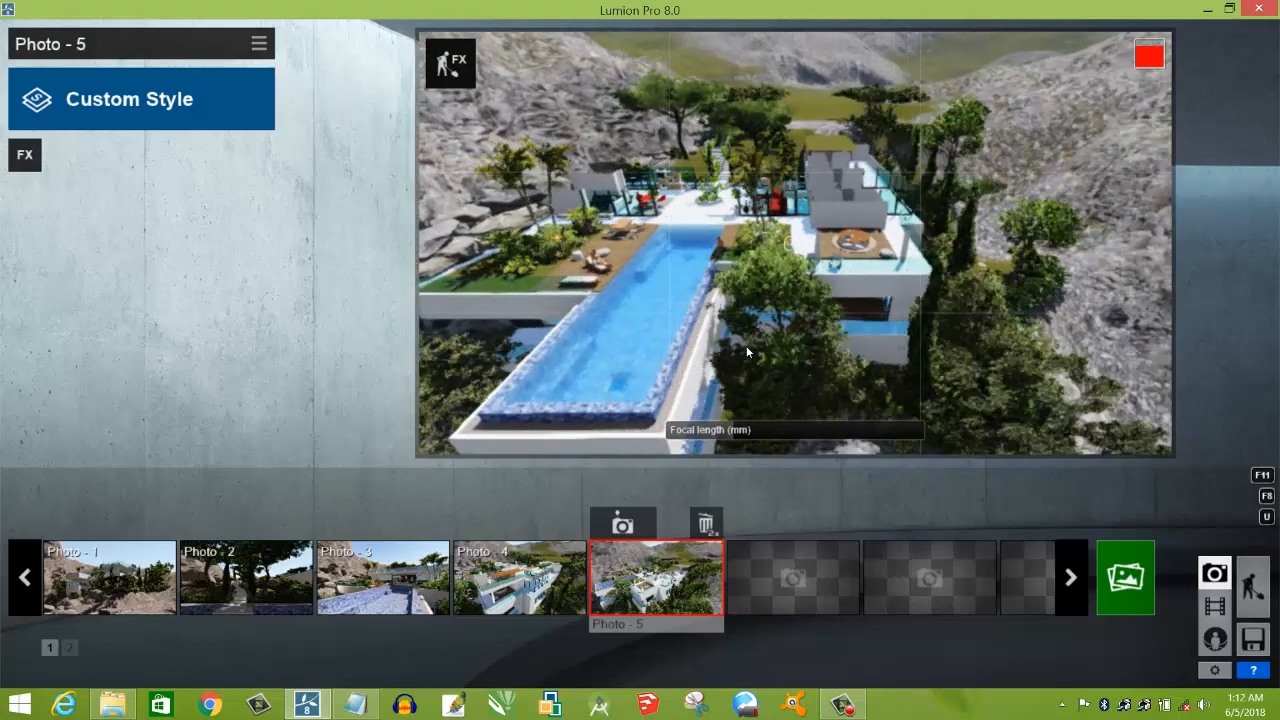
{"action": "key", "text": "a"}
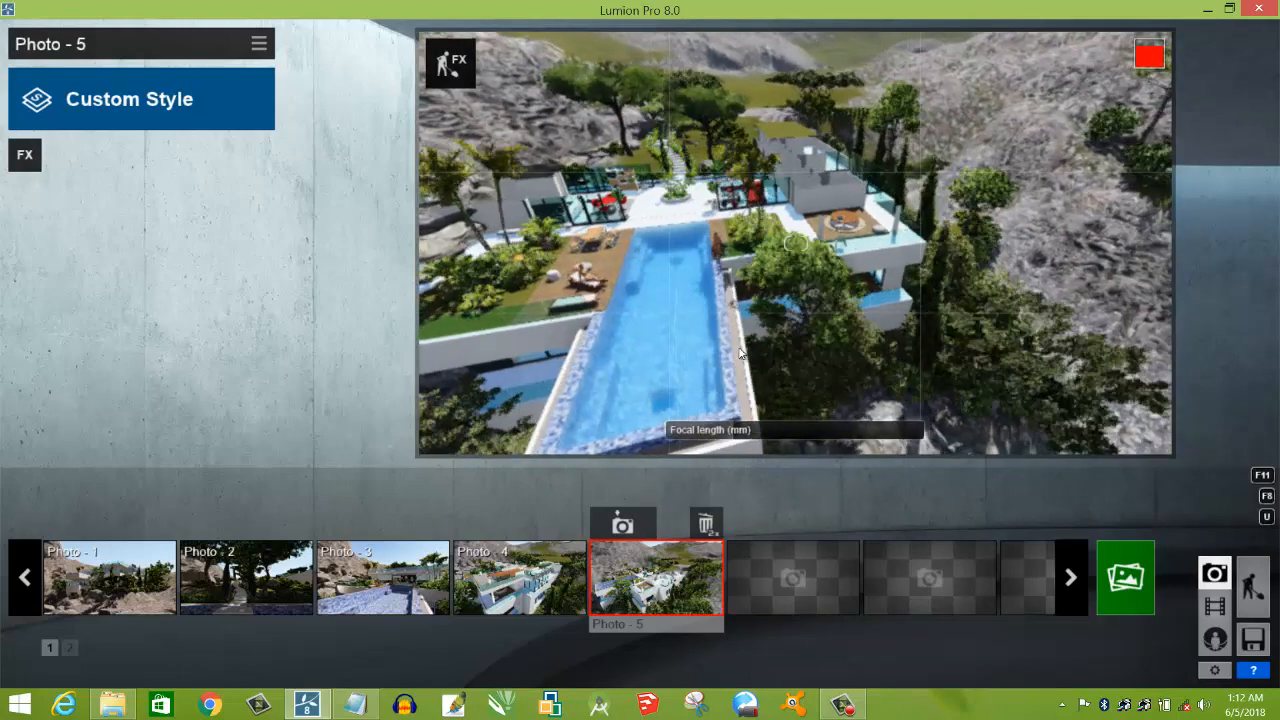
{"action": "key", "text": "a"}
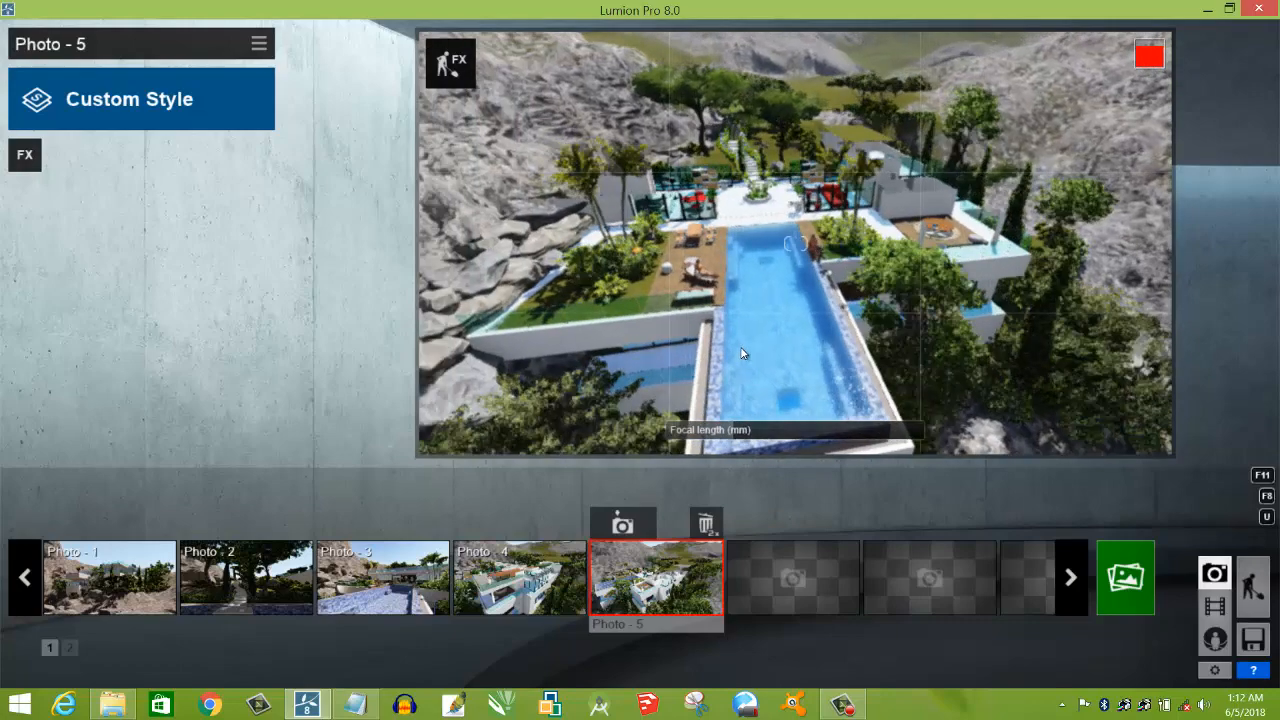
{"action": "key", "text": "a"}
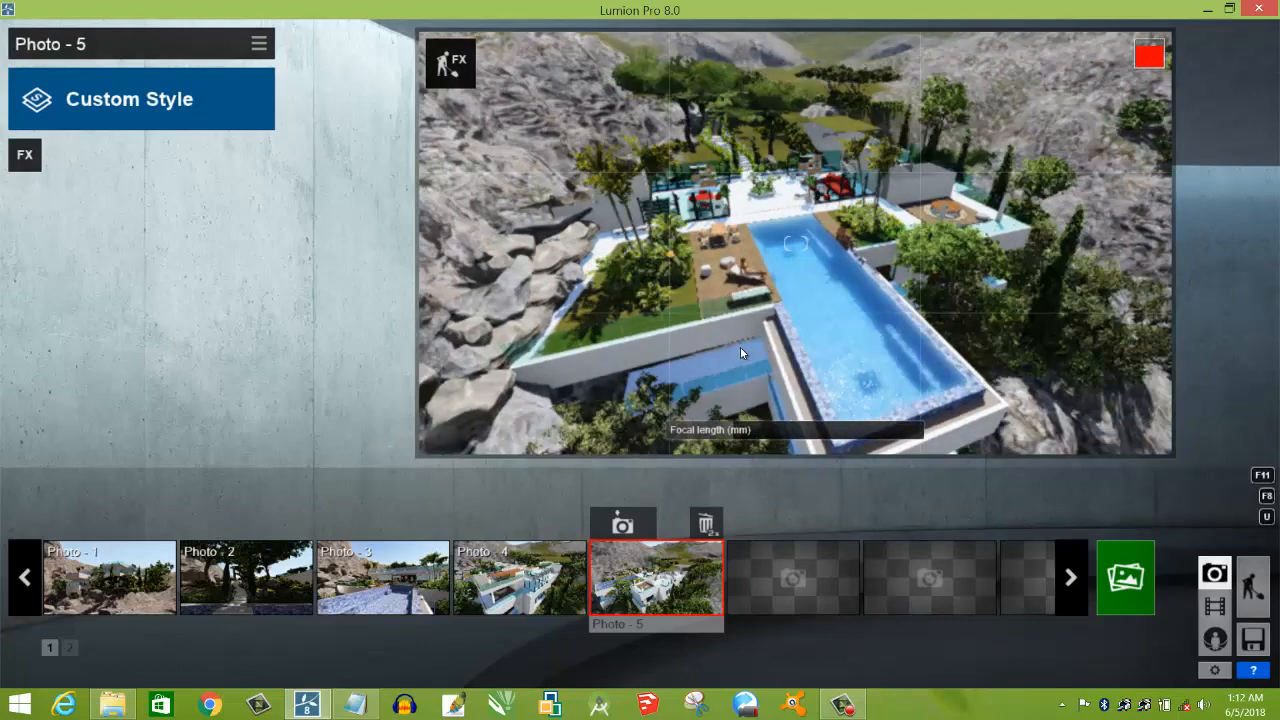
{"action": "key", "text": "a"}
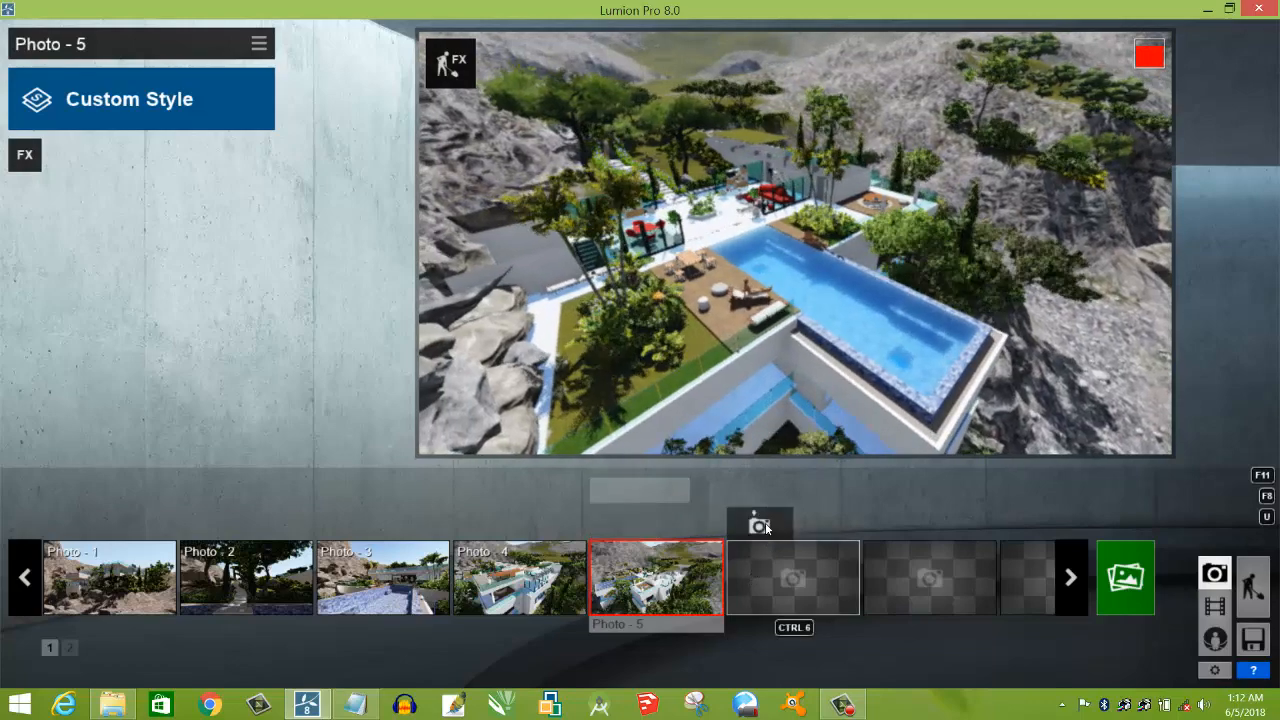
{"action": "left_click", "coordinate": [767, 526]}
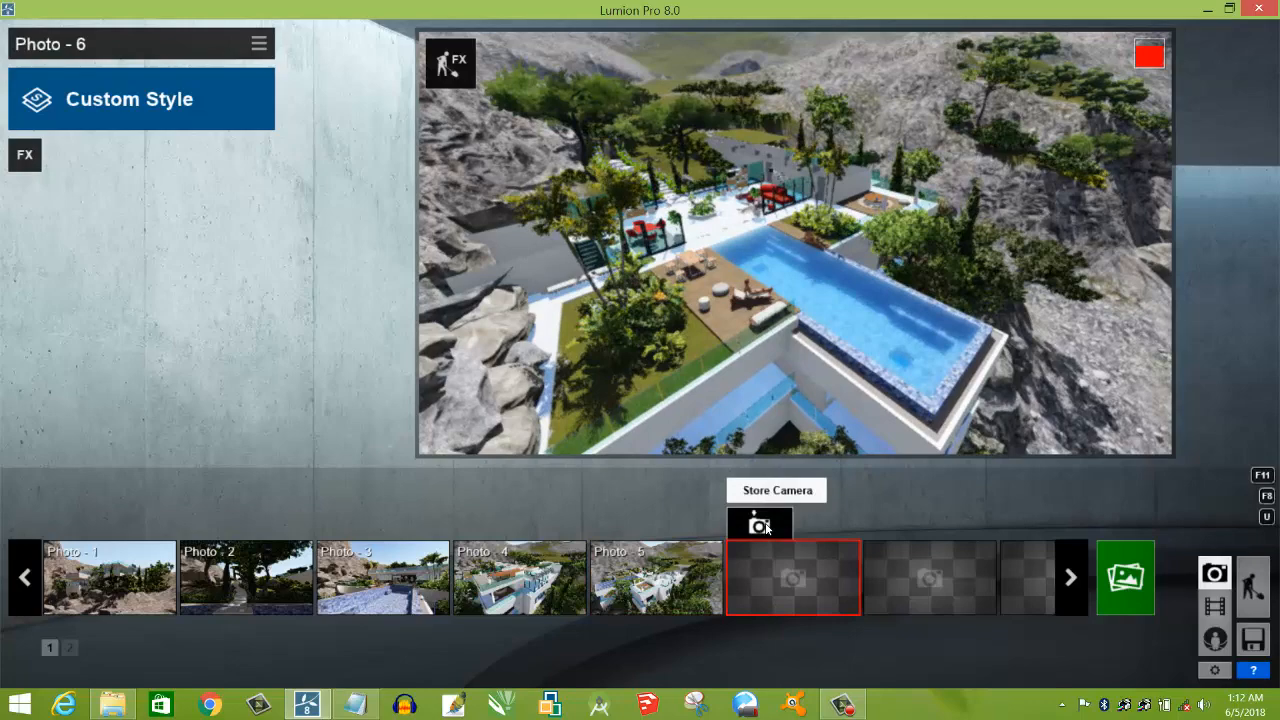
{"action": "left_click", "coordinate": [766, 527]}
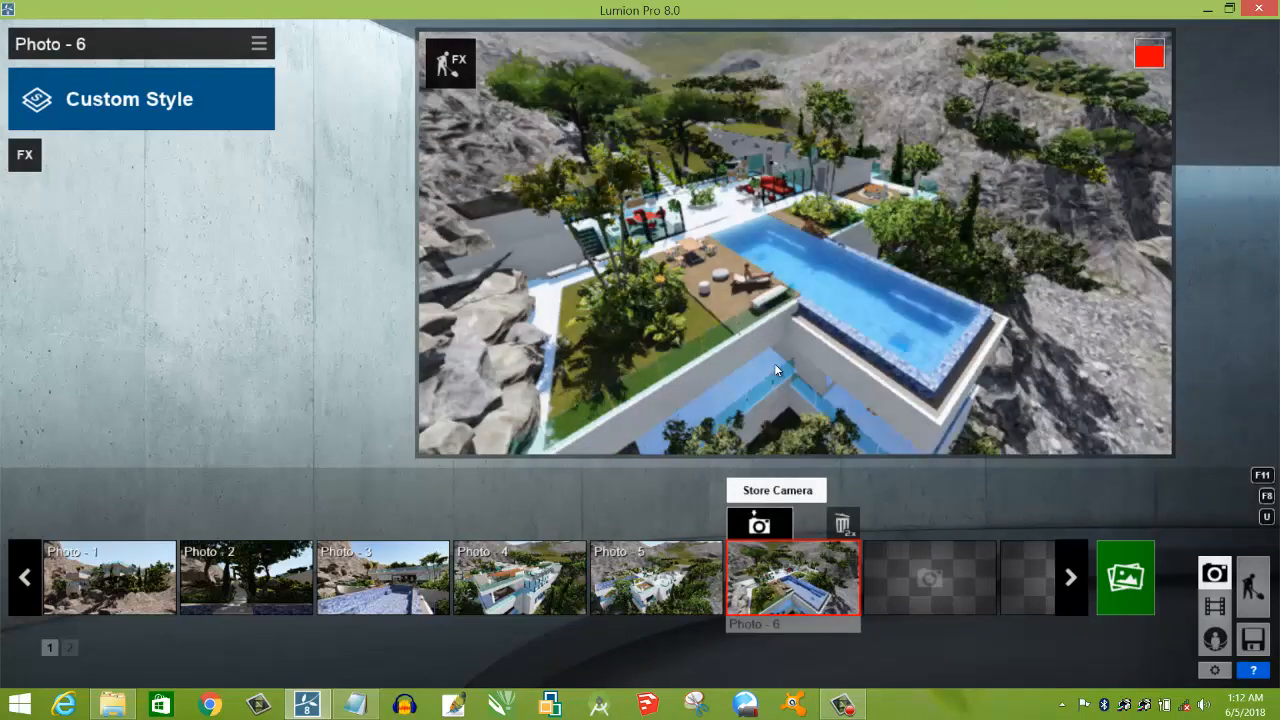
Step: Lower the clip plane in Build mode below the pool level to expose the storey with the round dining table and orange chairs
{"action": "key", "text": "e"}
{"action": "right_click_drag", "start_coordinate": [775, 365], "coordinate": [788, 319]}
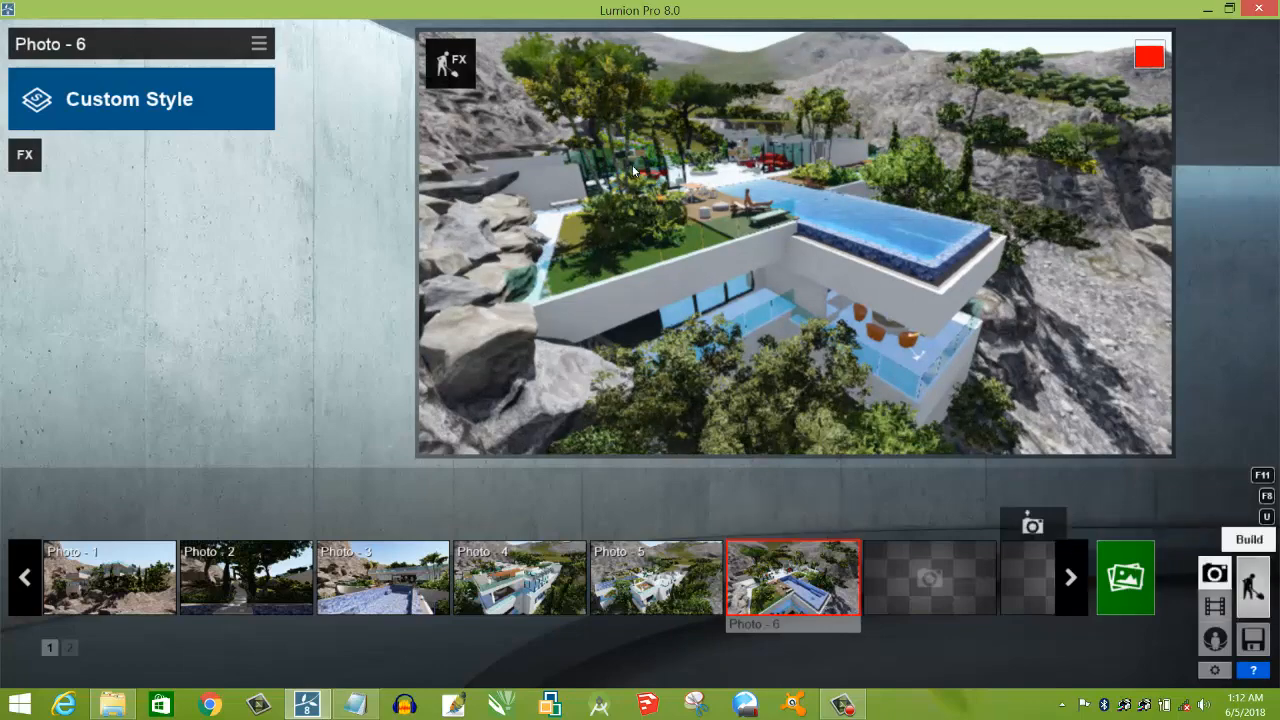
{"action": "left_click", "coordinate": [1253, 587]}
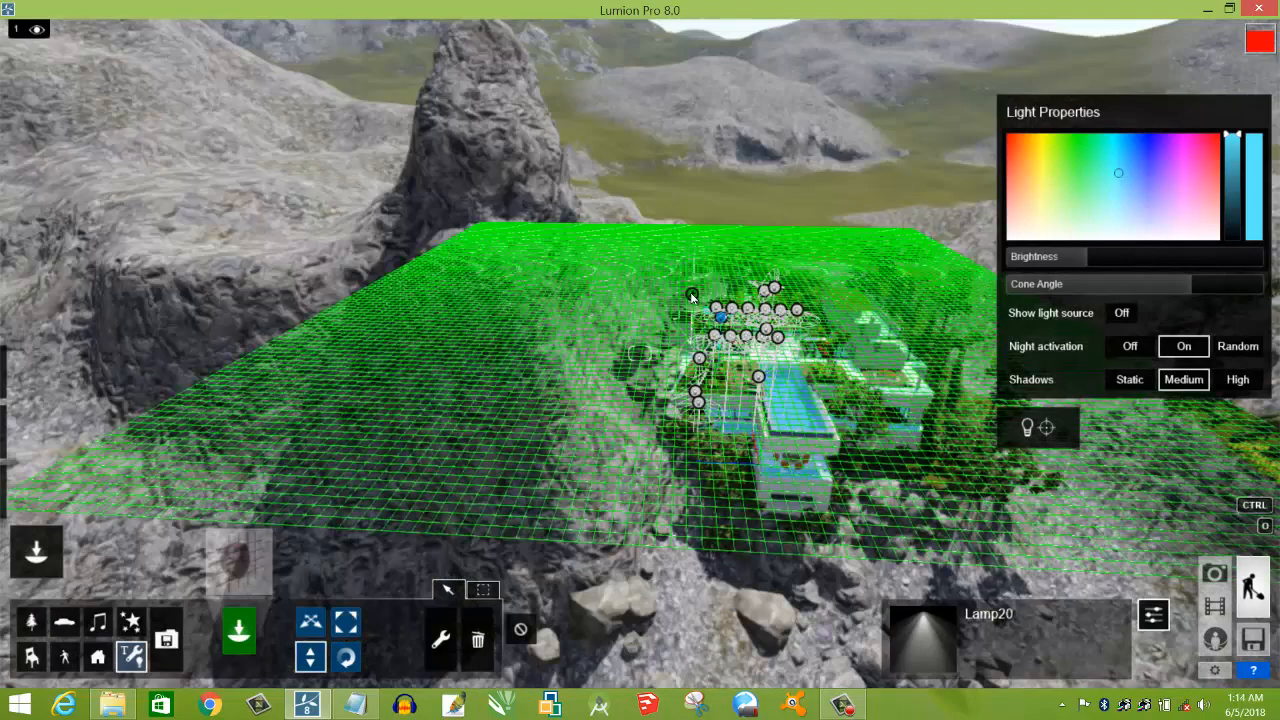
{"action": "left_click", "coordinate": [692, 297]}
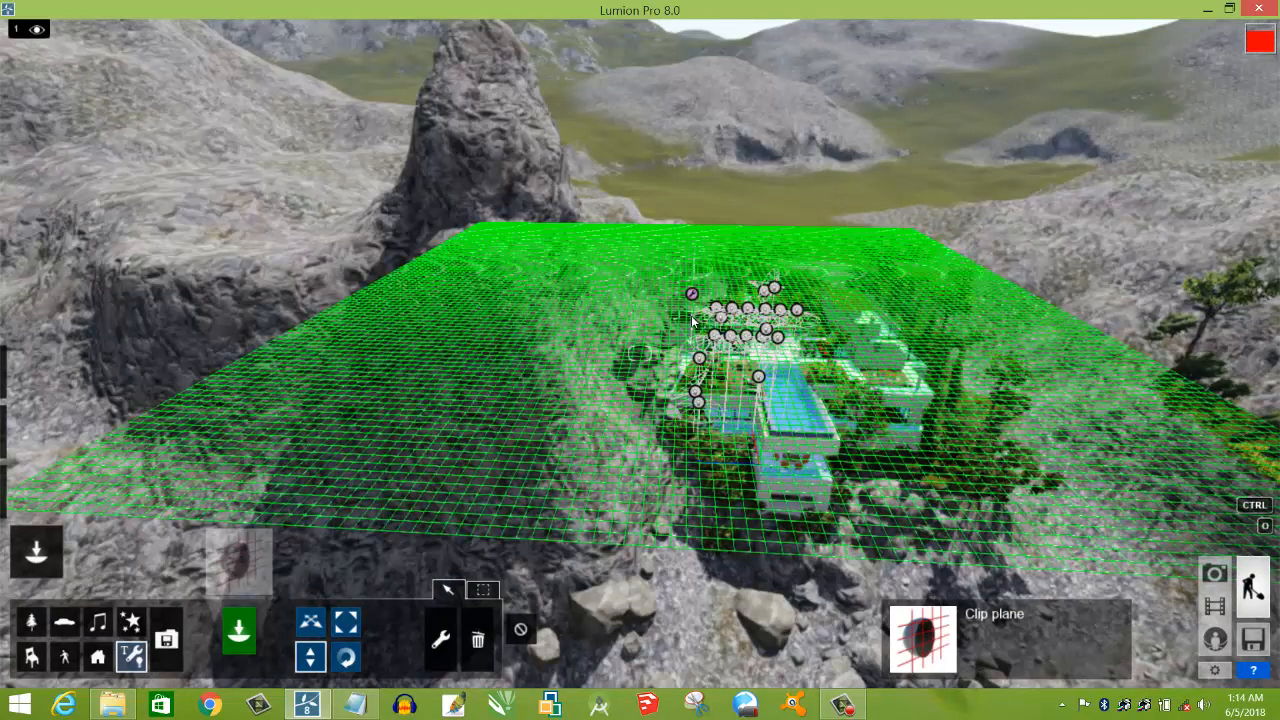
{"action": "left_click", "coordinate": [692, 331]}
{"action": "left_click_drag", "start_coordinate": [692, 331], "coordinate": [689, 546]}
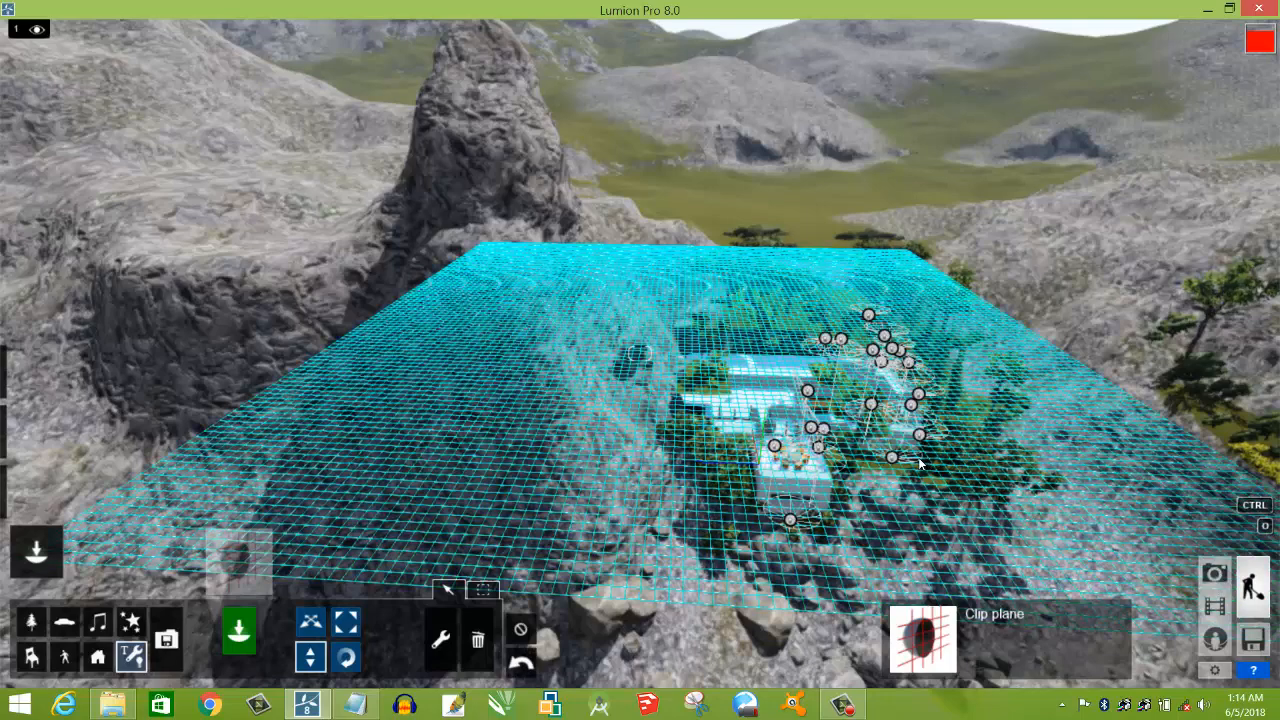
Step: Frame an aerial view of the storey with the round dining table in Photo mode and store it in slot 7
{"action": "right_click_drag", "start_coordinate": [921, 463], "coordinate": [785, 451]}
{"action": "key", "text": "w"}
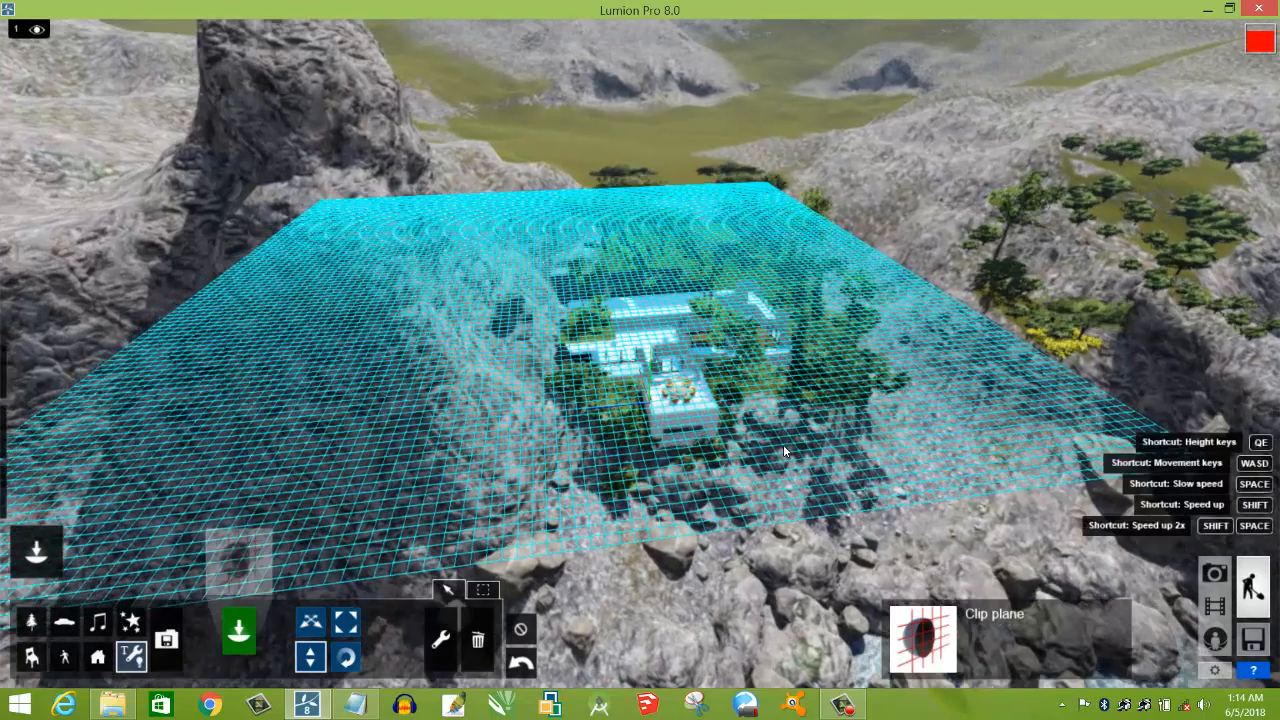
{"action": "key", "text": "w"}
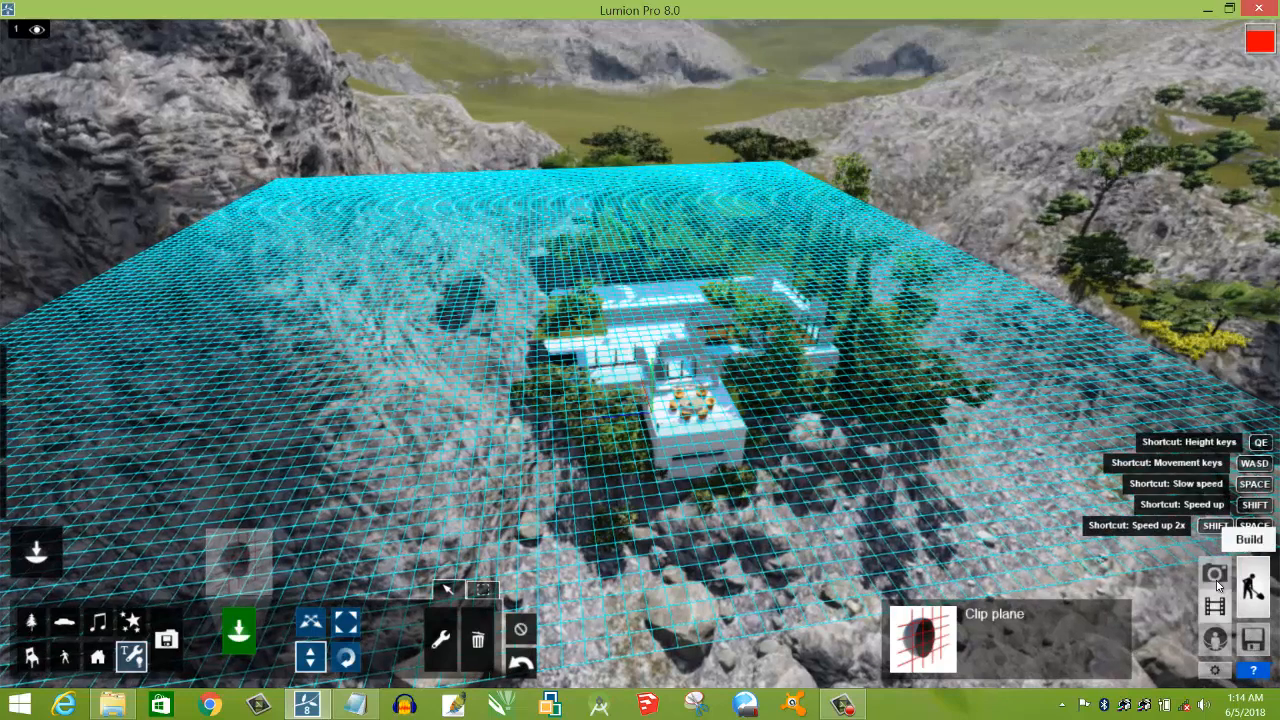
{"action": "left_click", "coordinate": [1215, 577]}
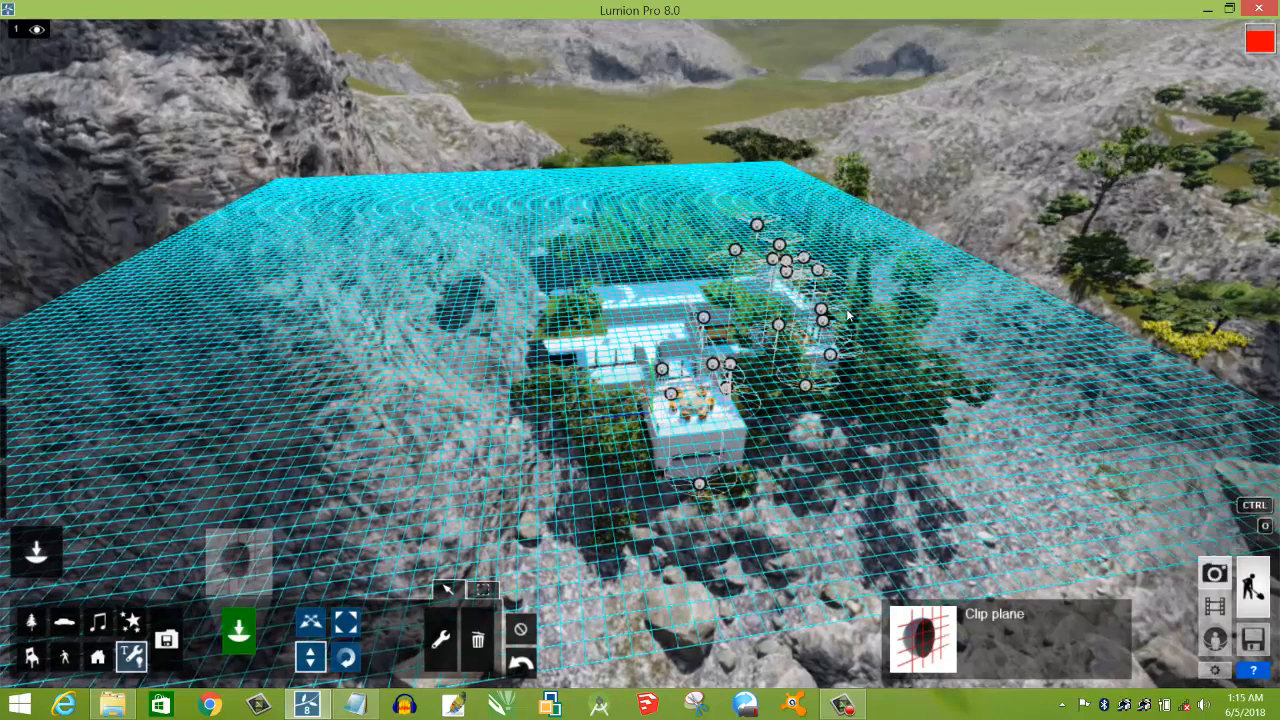
{"action": "key", "text": "w"}
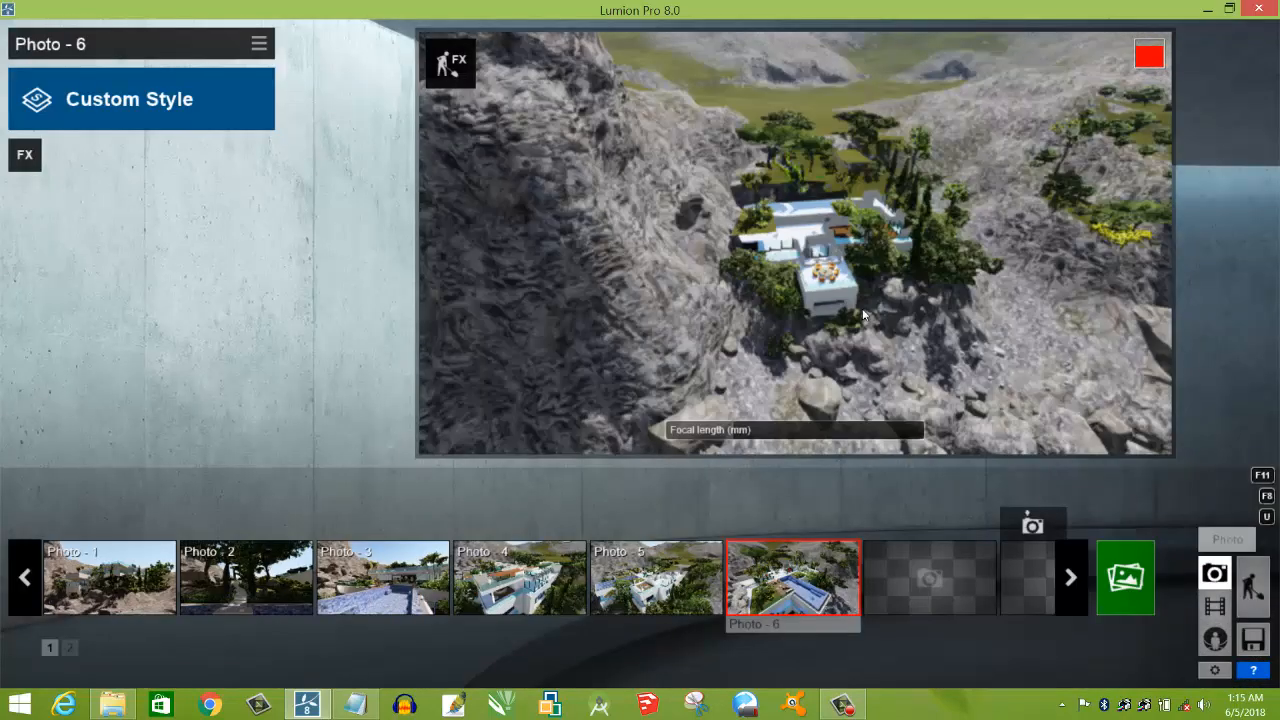
{"action": "key", "text": "w"}
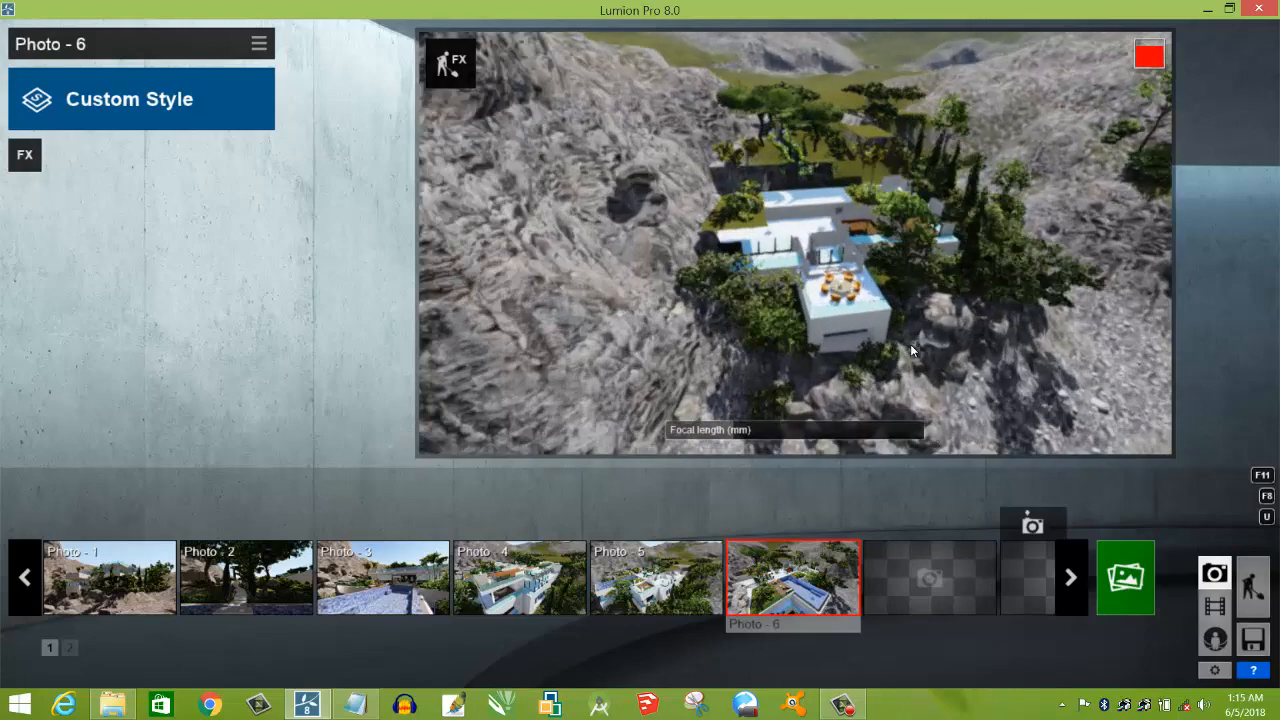
{"action": "key", "text": "w"}
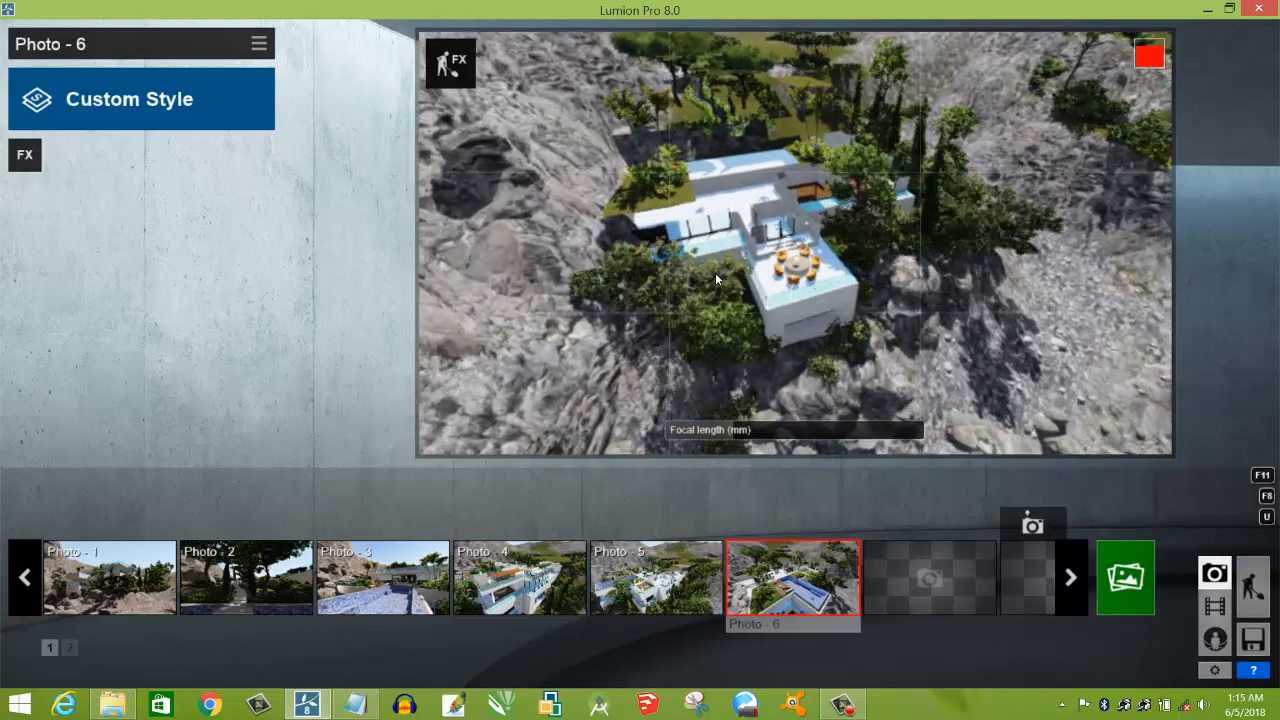
{"action": "left_click", "coordinate": [900, 577]}
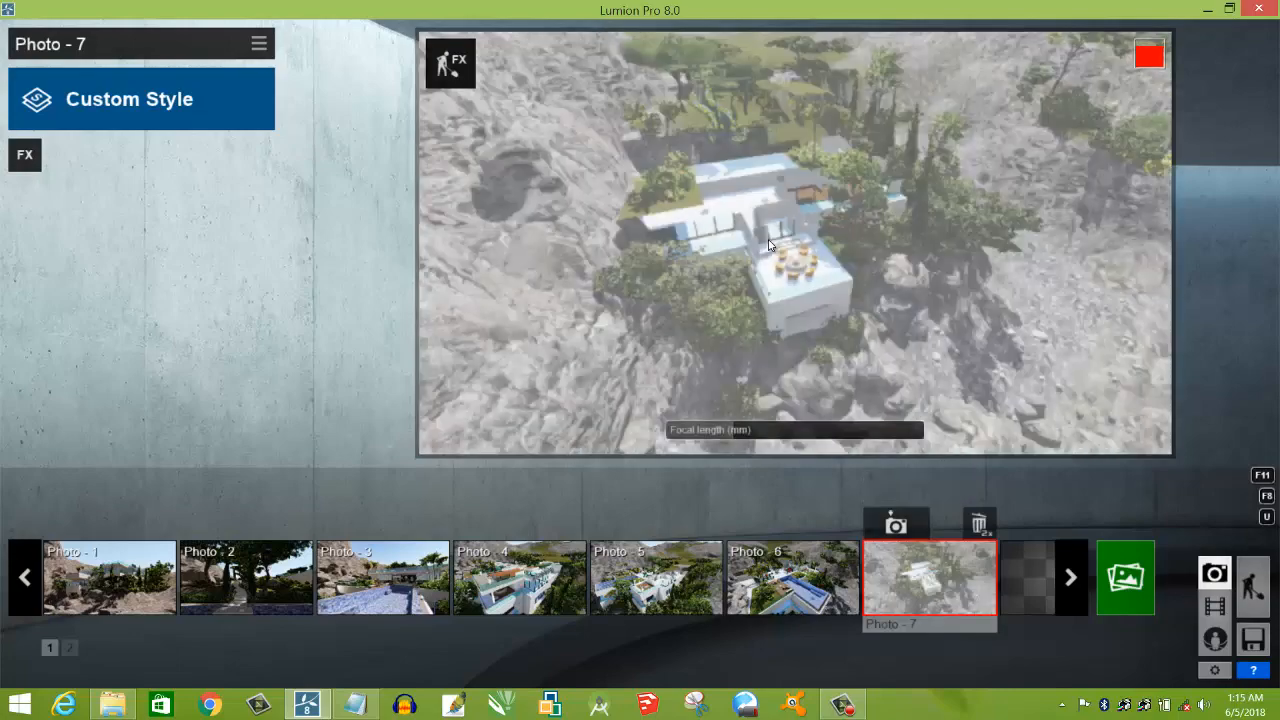
Step: Reframe the dining terrace from a lower, closer front viewpoint with the skyline included and store it over Photo 7
{"action": "scroll", "coordinate": [769, 245], "scroll_direction": "down", "scroll_amount": 2}
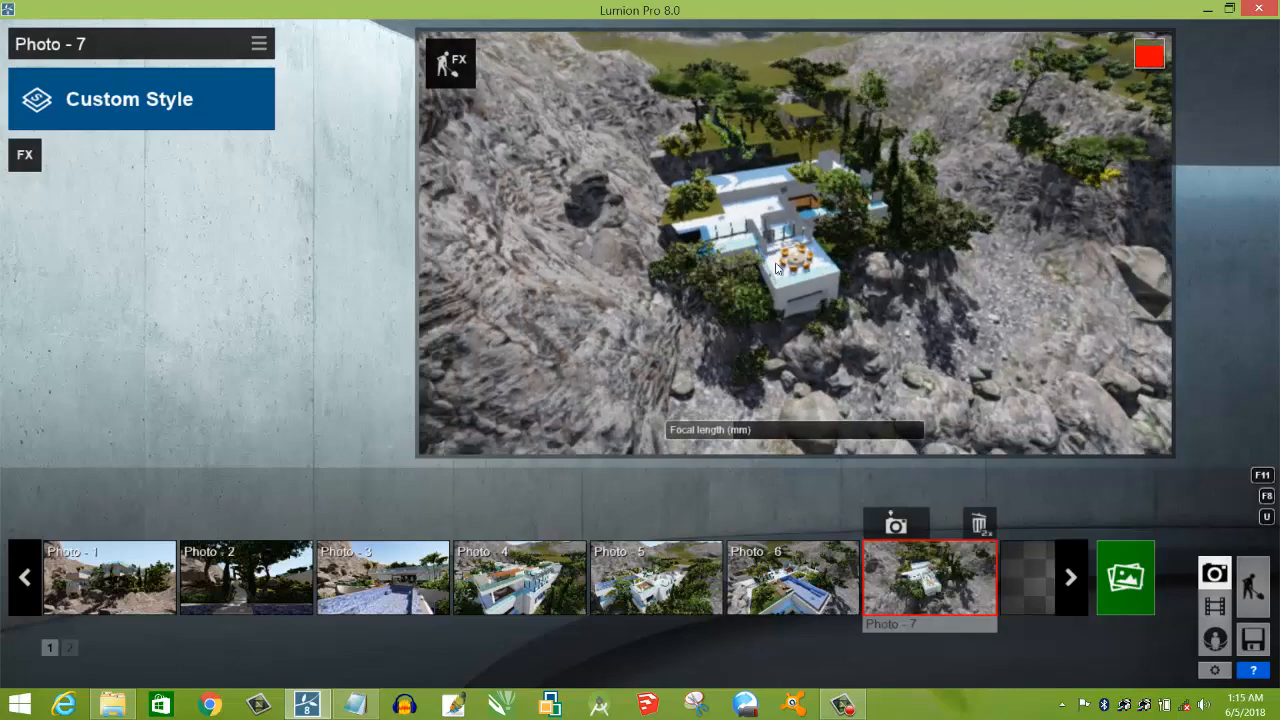
{"action": "scroll", "coordinate": [797, 275], "scroll_direction": "up", "scroll_amount": 3}
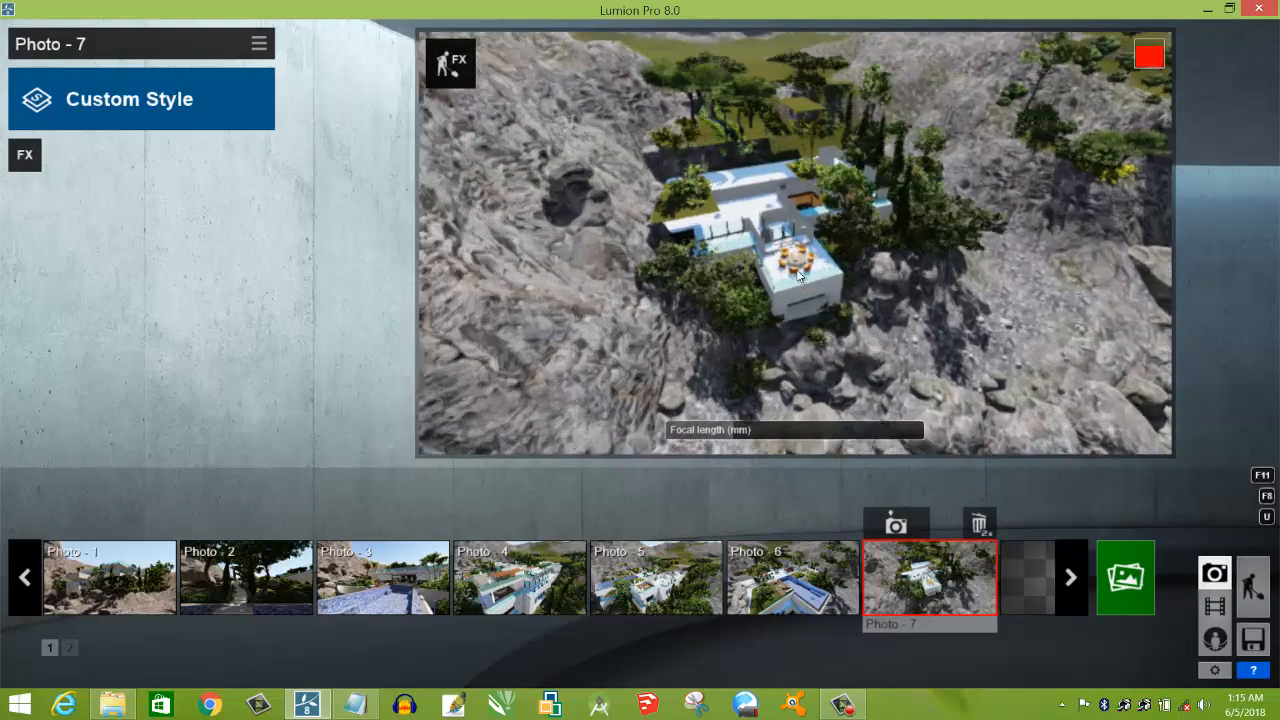
{"action": "scroll", "coordinate": [798, 275], "scroll_direction": "up", "scroll_amount": 5}
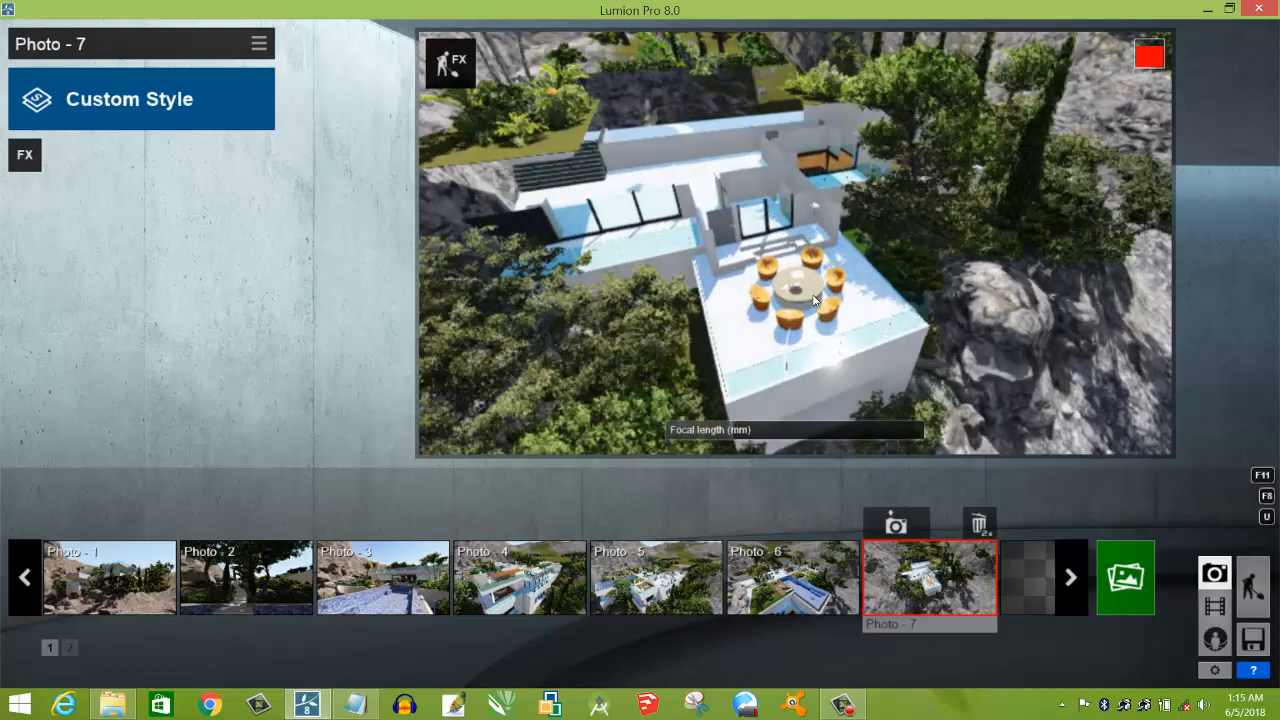
{"action": "key", "text": "e"}
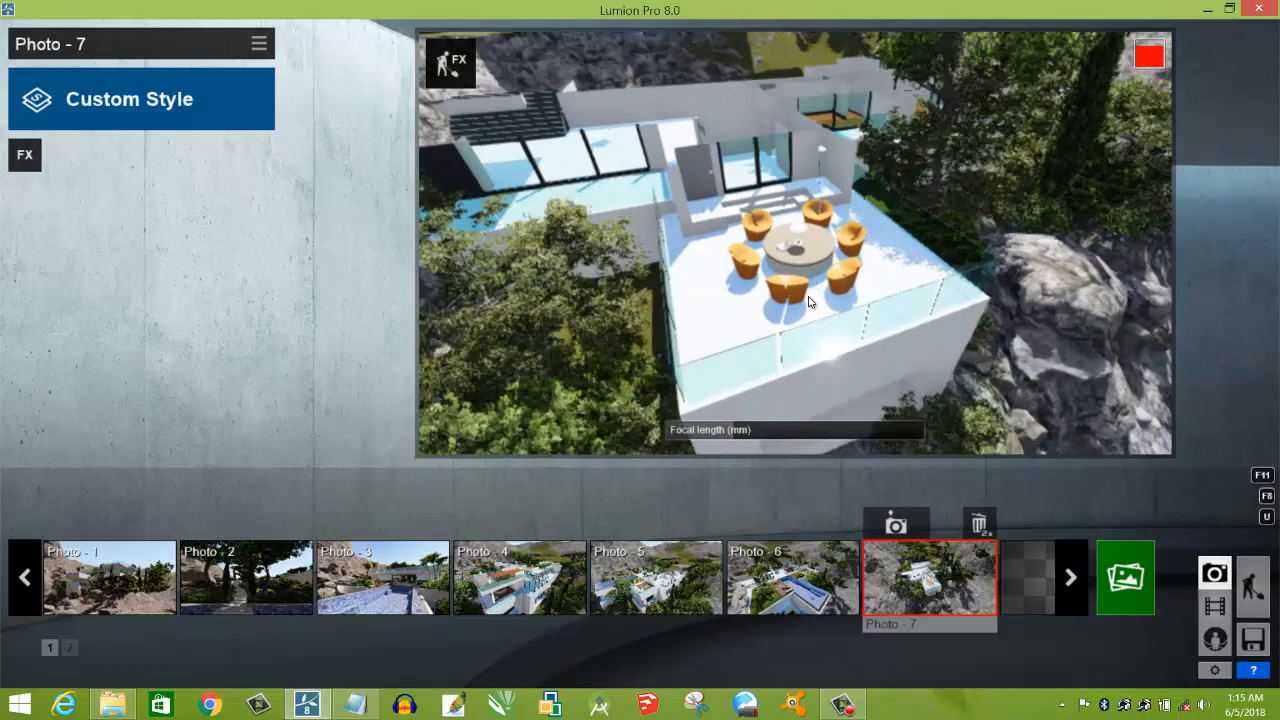
{"action": "right_click_drag", "start_coordinate": [809, 298], "coordinate": [813, 279]}
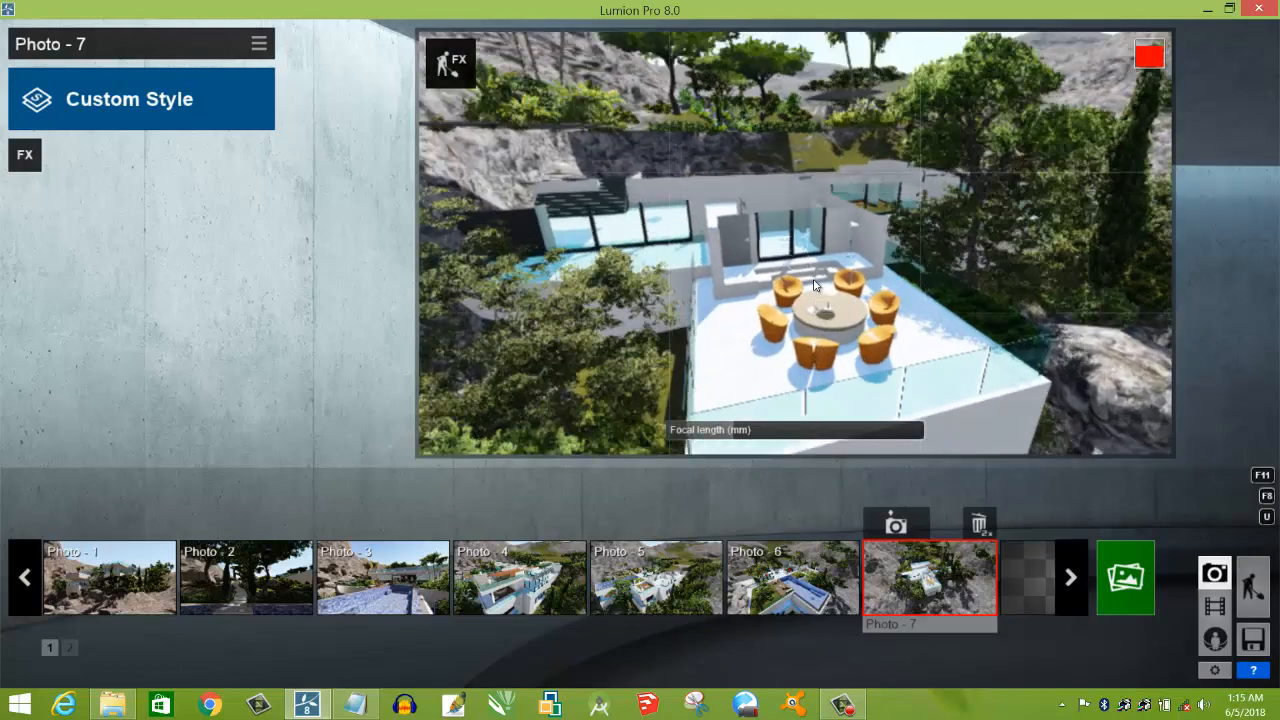
{"action": "key", "text": "e"}
{"action": "key", "text": "e"}
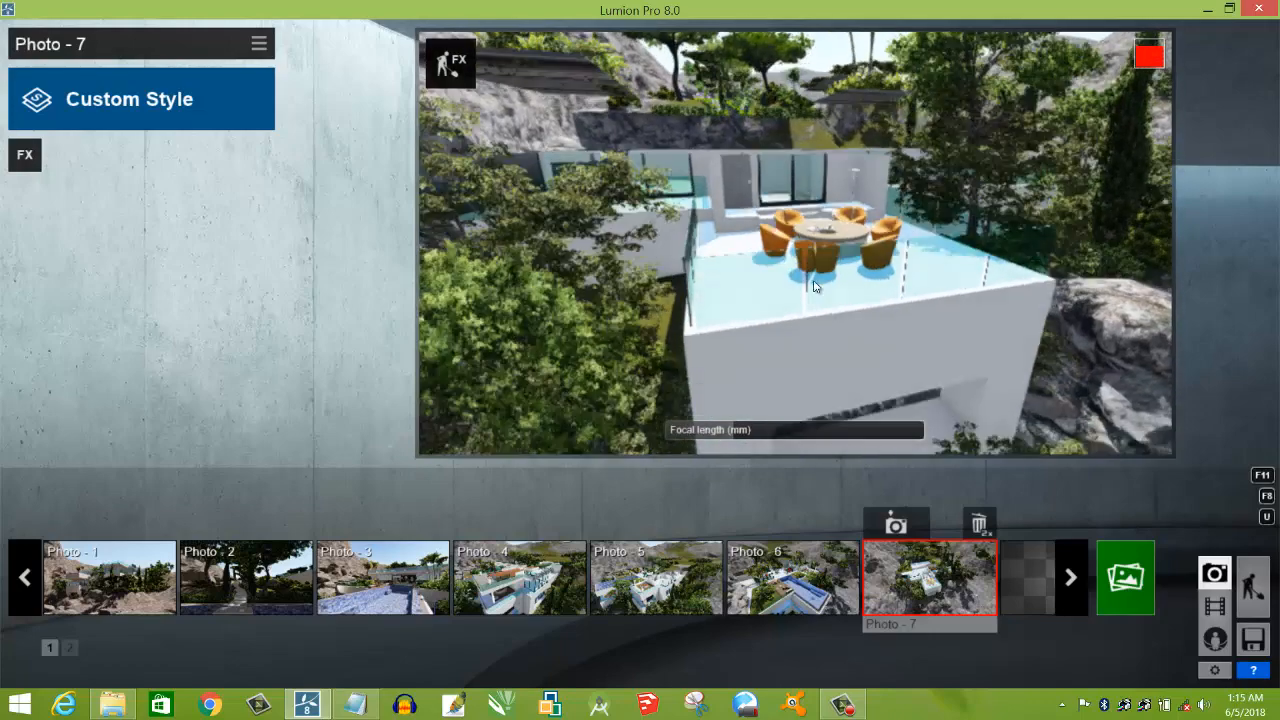
{"action": "key", "text": "q"}
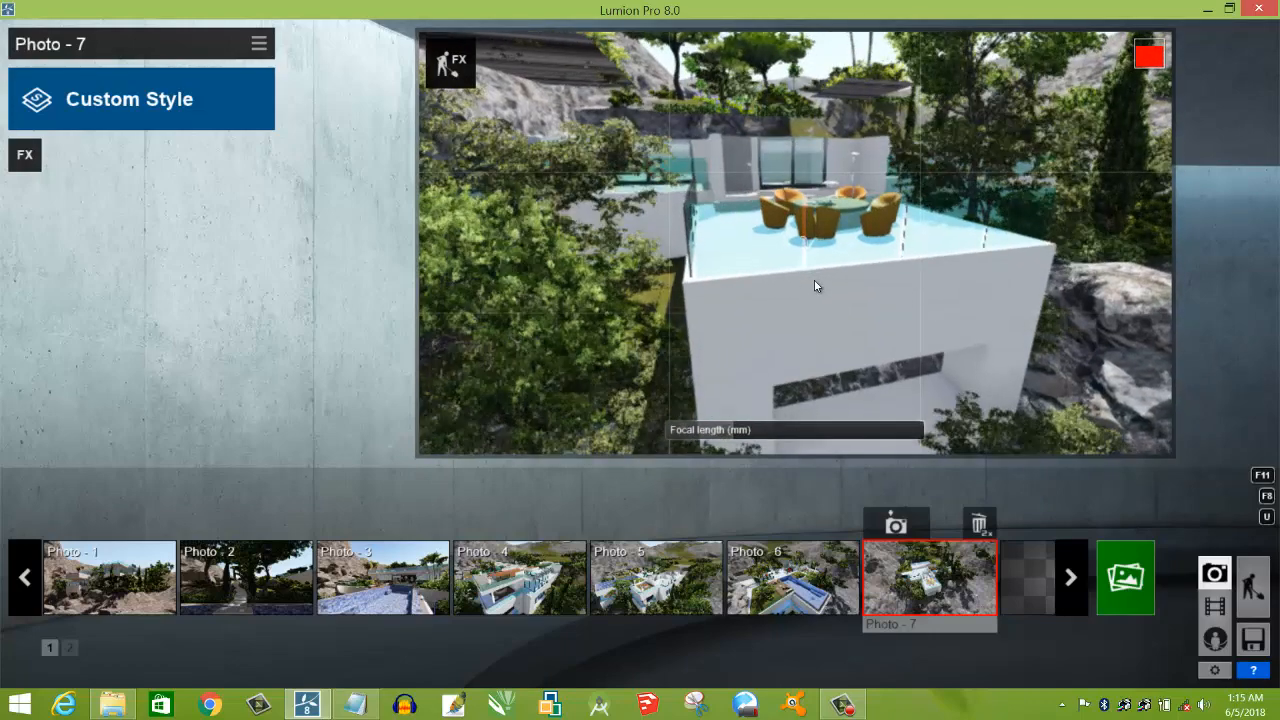
{"action": "key", "text": "q"}
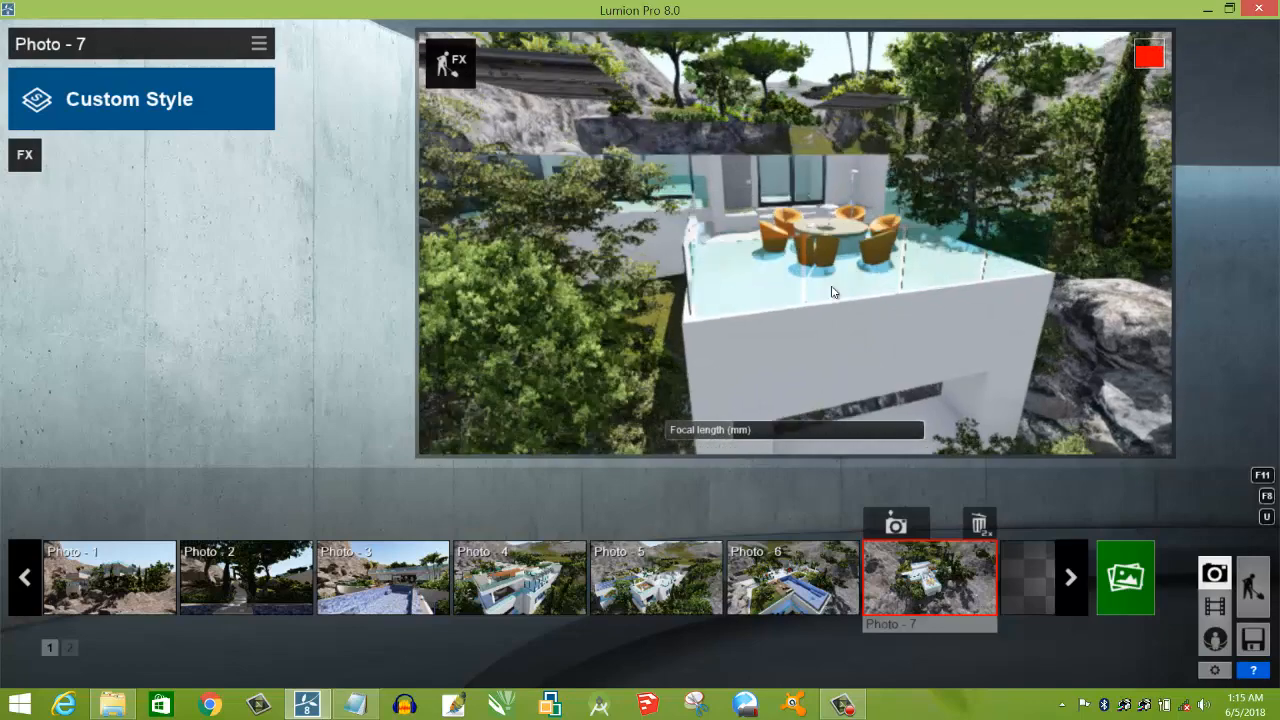
{"action": "key", "text": "s"}
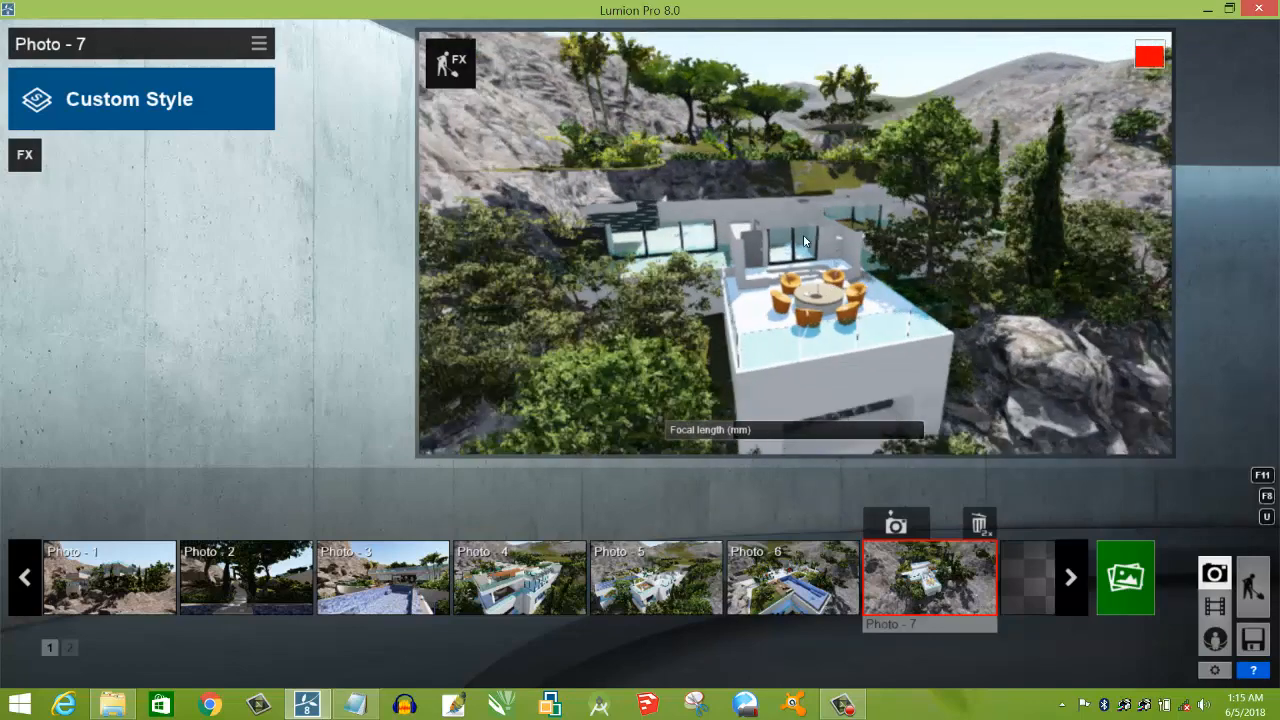
{"action": "key", "text": "s"}
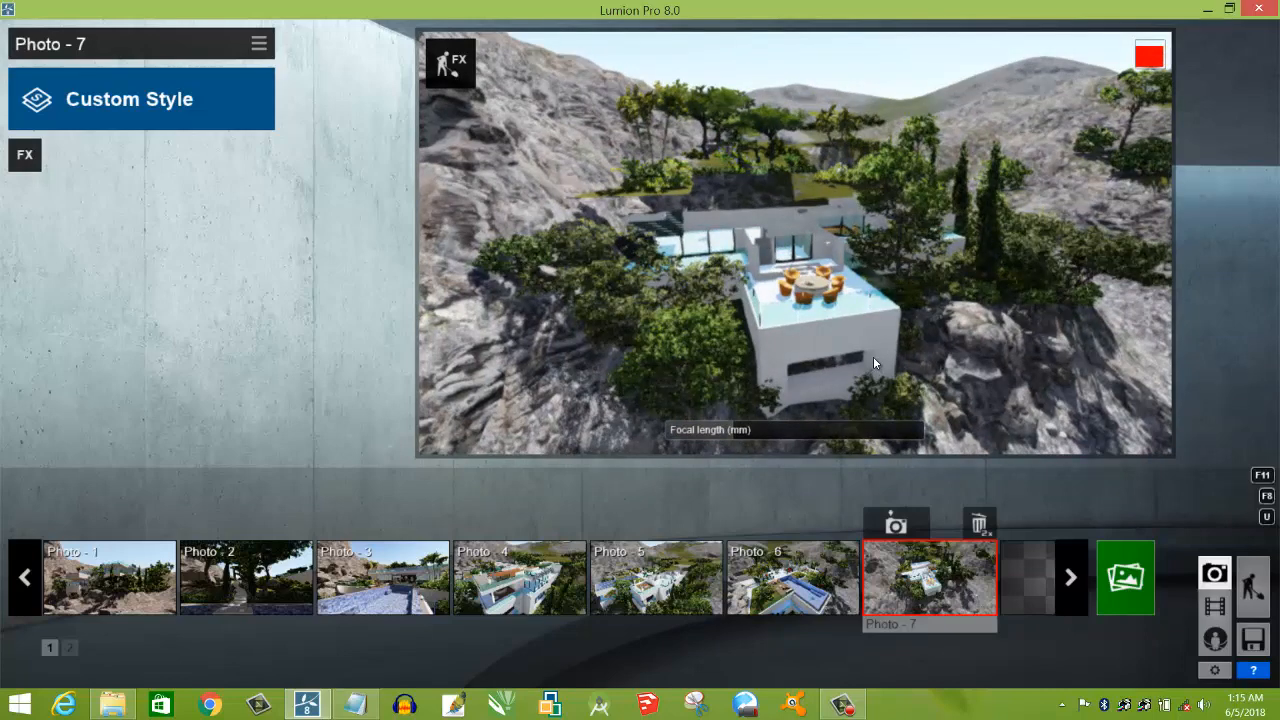
{"action": "left_click", "coordinate": [906, 529]}
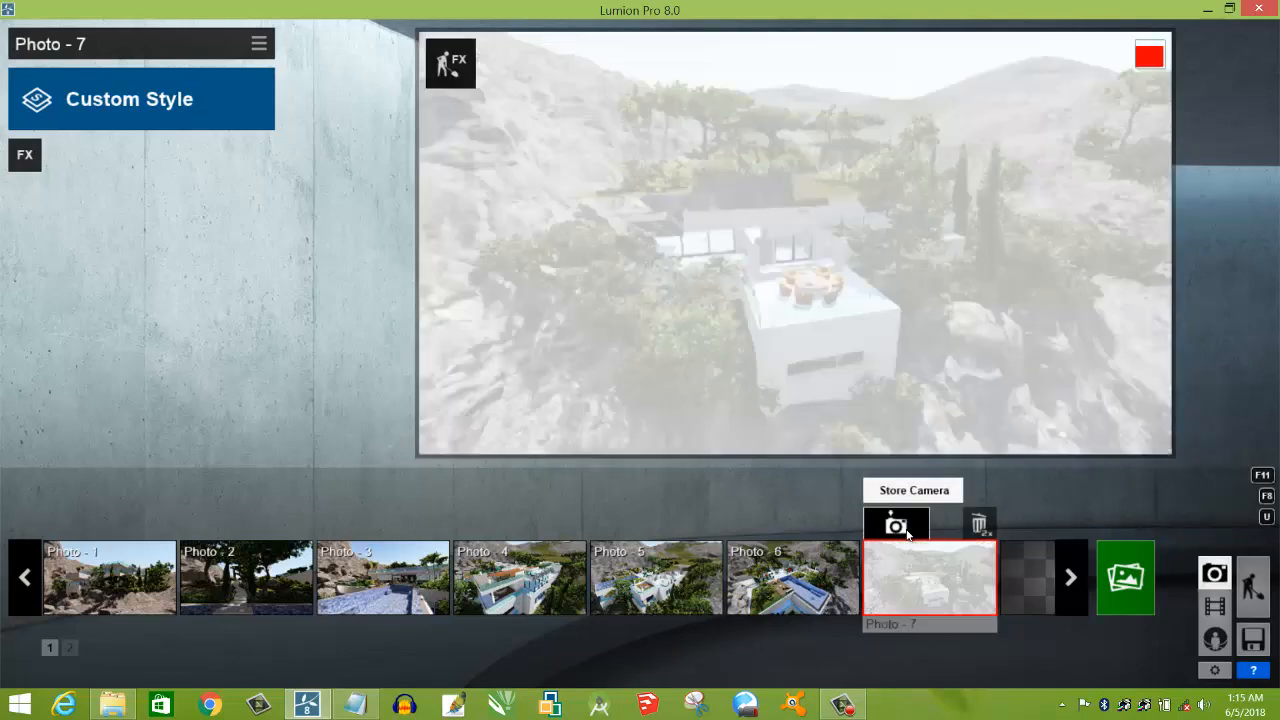